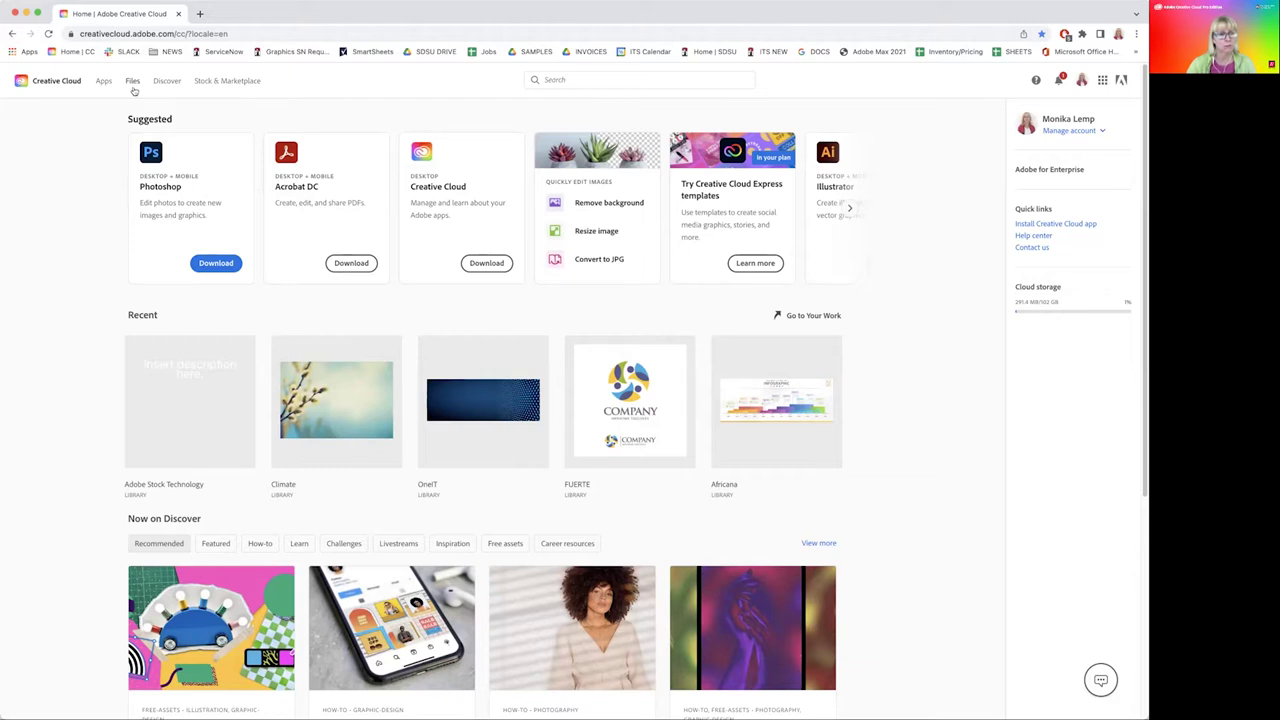
Step: Review your Creative Cloud libraries, including the Adobe Stock Technology library's options, then go to Adobe Stock
left_click(132, 81)
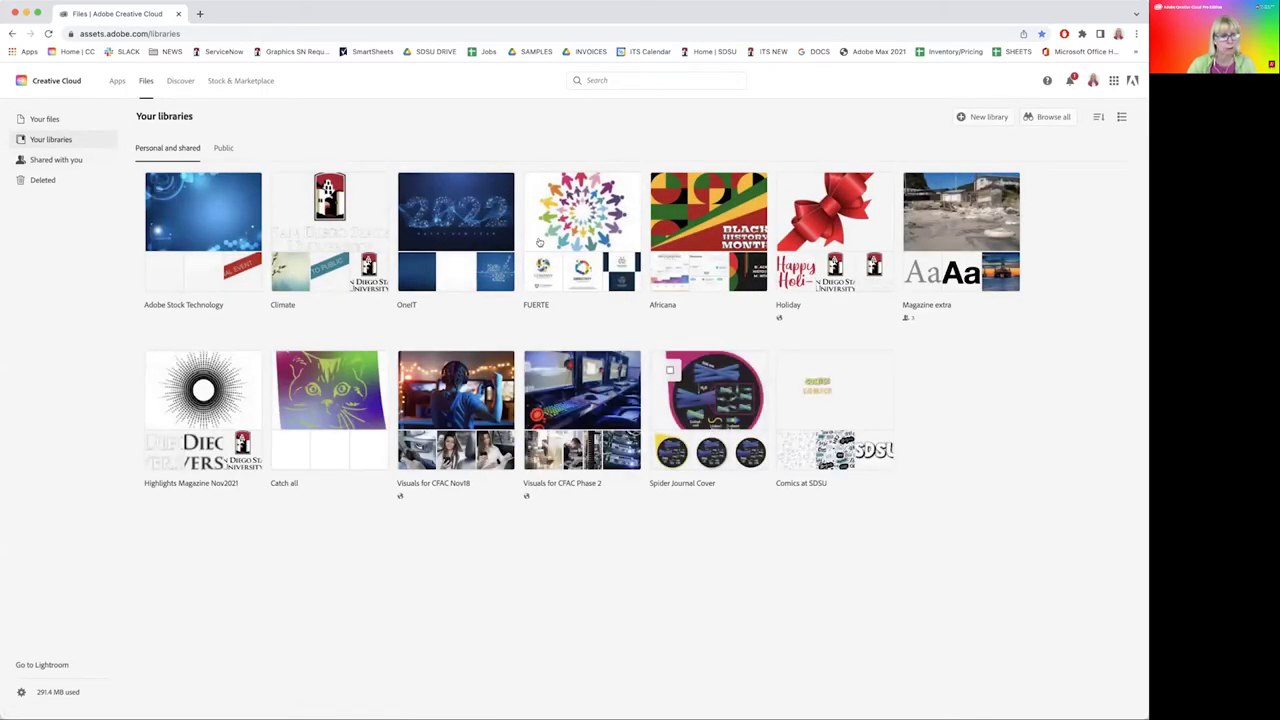
left_click(251, 305)
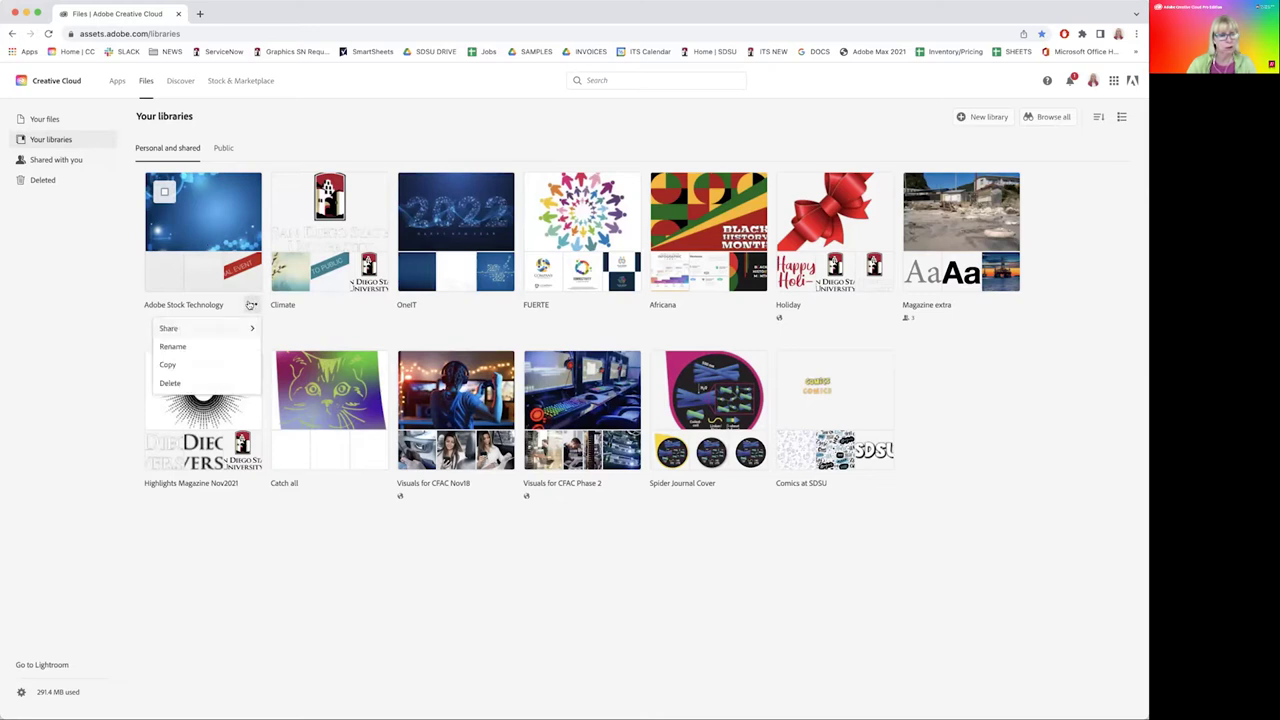
left_click(215, 82)
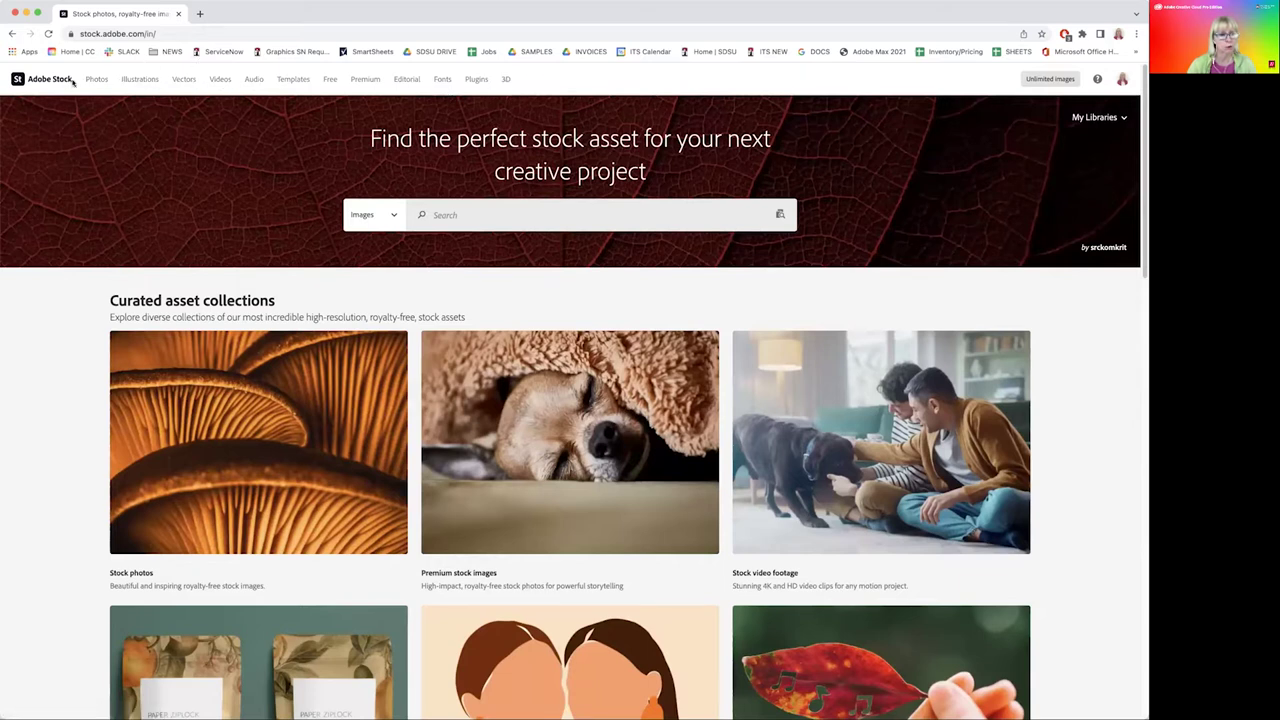
Step: Search Adobe Stock images for 'Technology' and scroll through the Filters panel options
left_click(466, 215)
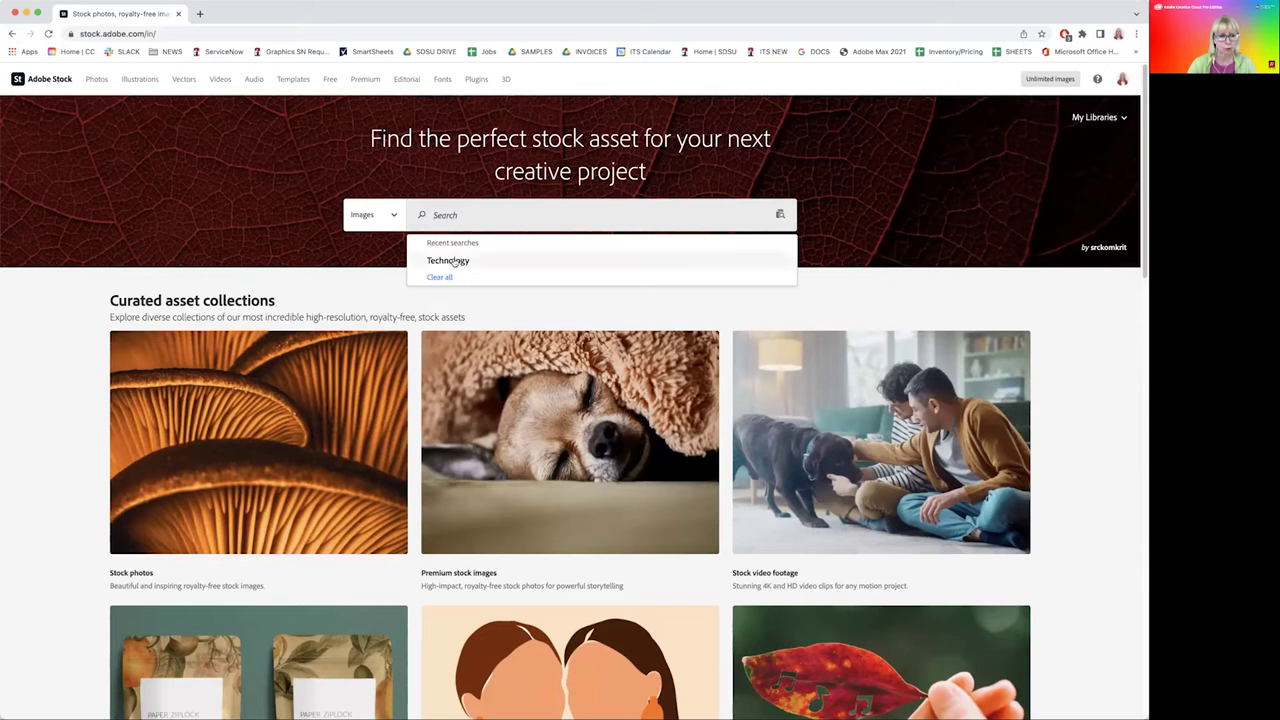
left_click(454, 261)
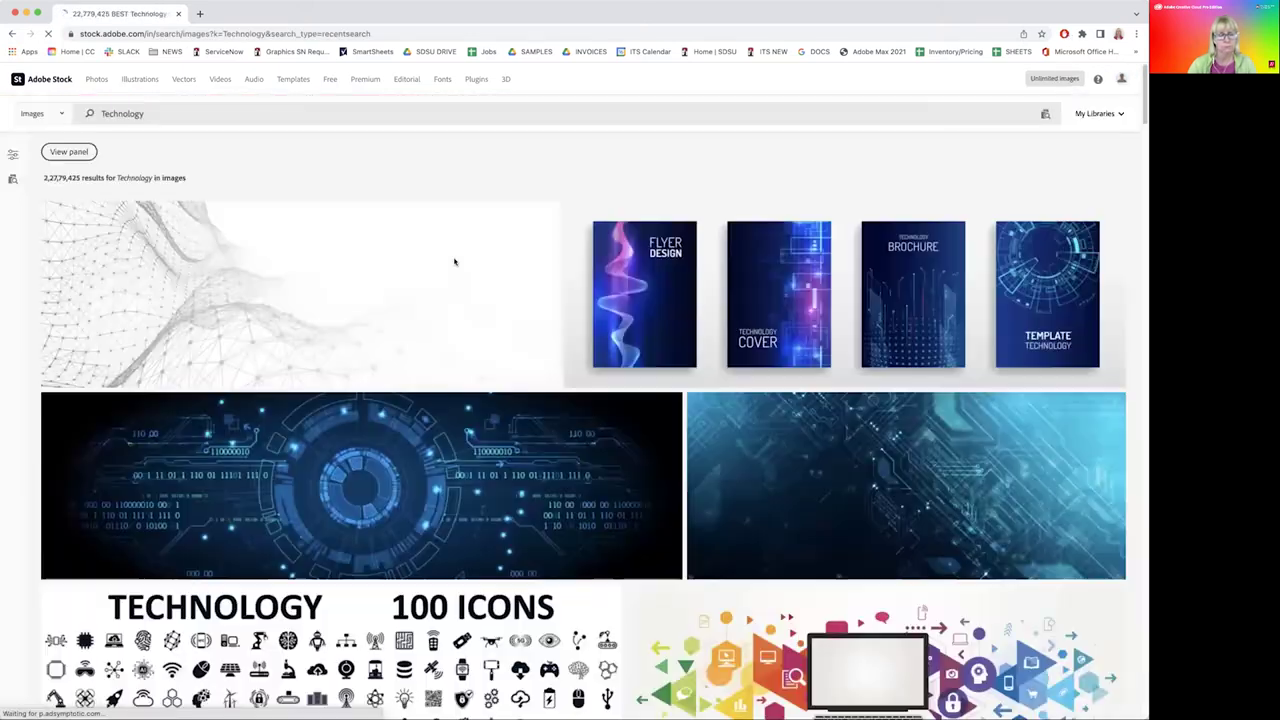
left_click(12, 154)
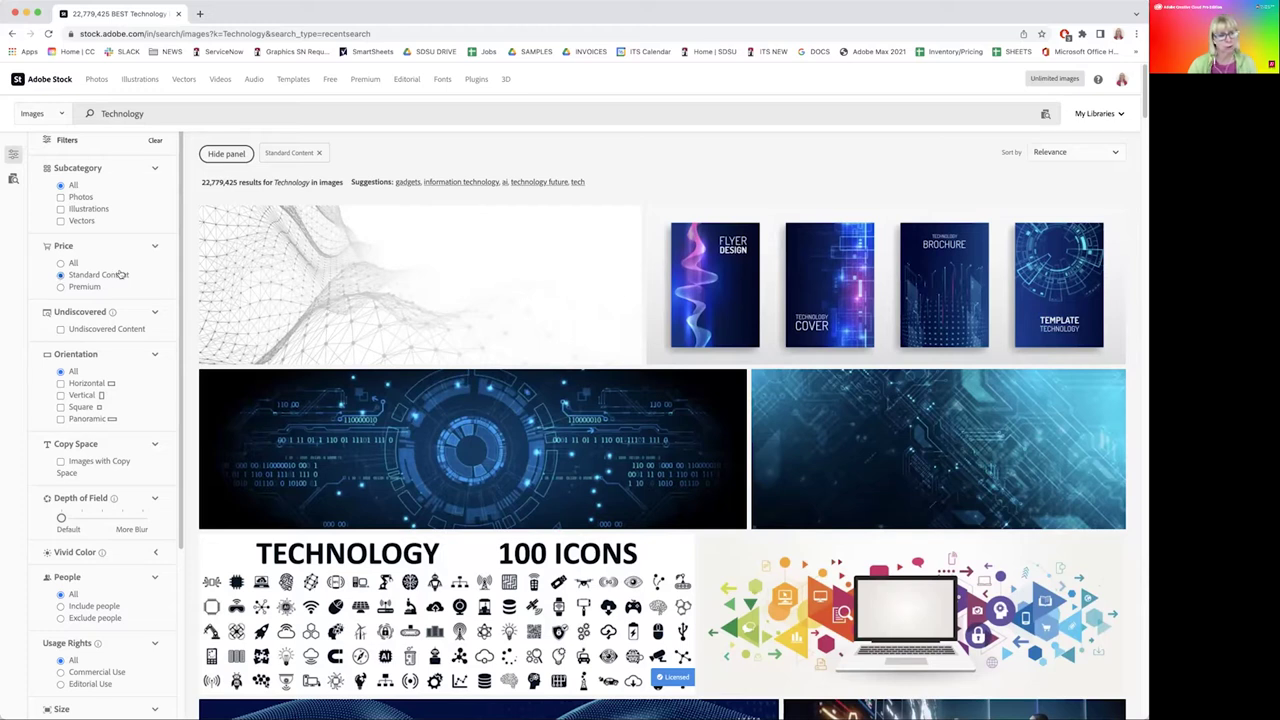
scroll(122, 320, "down", 3)
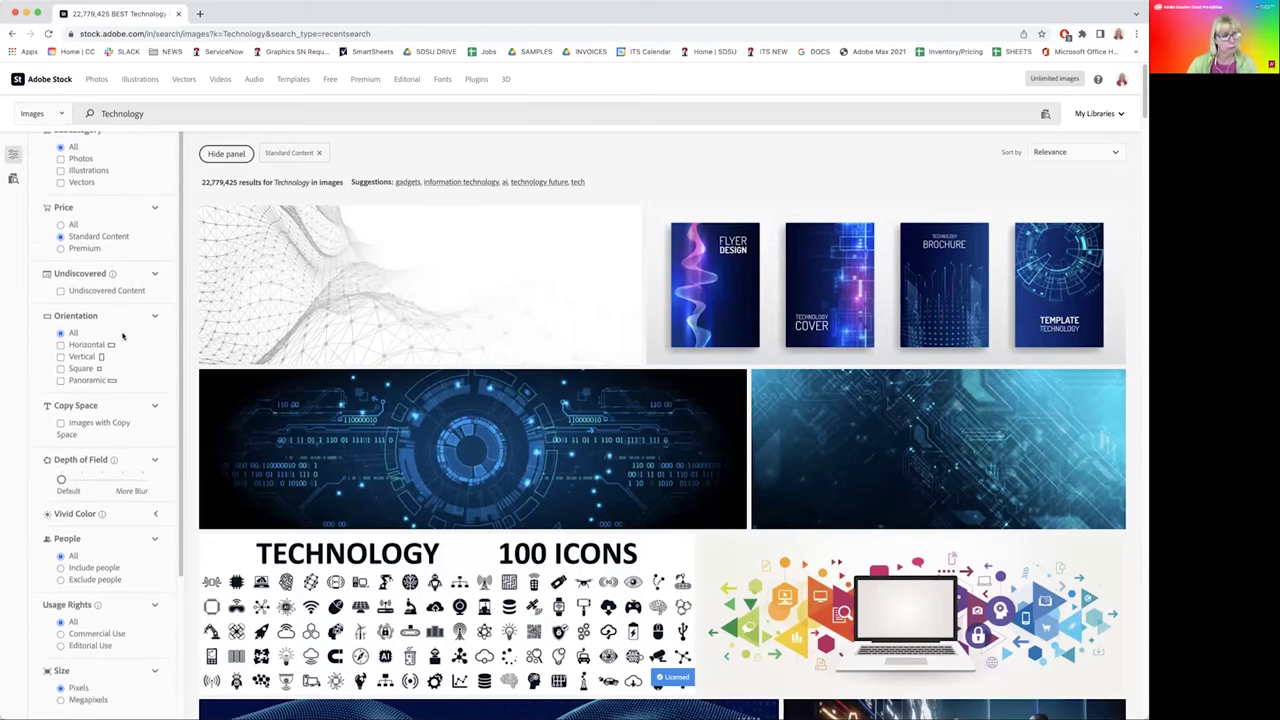
scroll(122, 337, "down", 2)
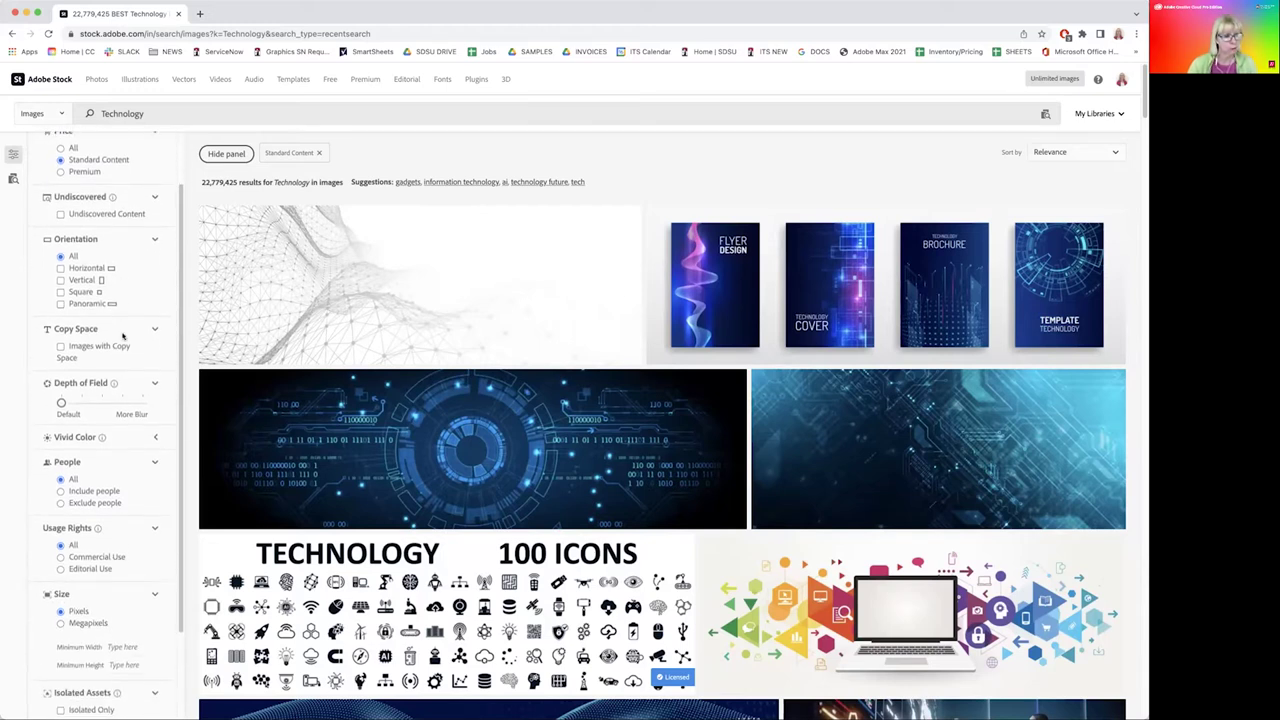
scroll(122, 337, "down", 2)
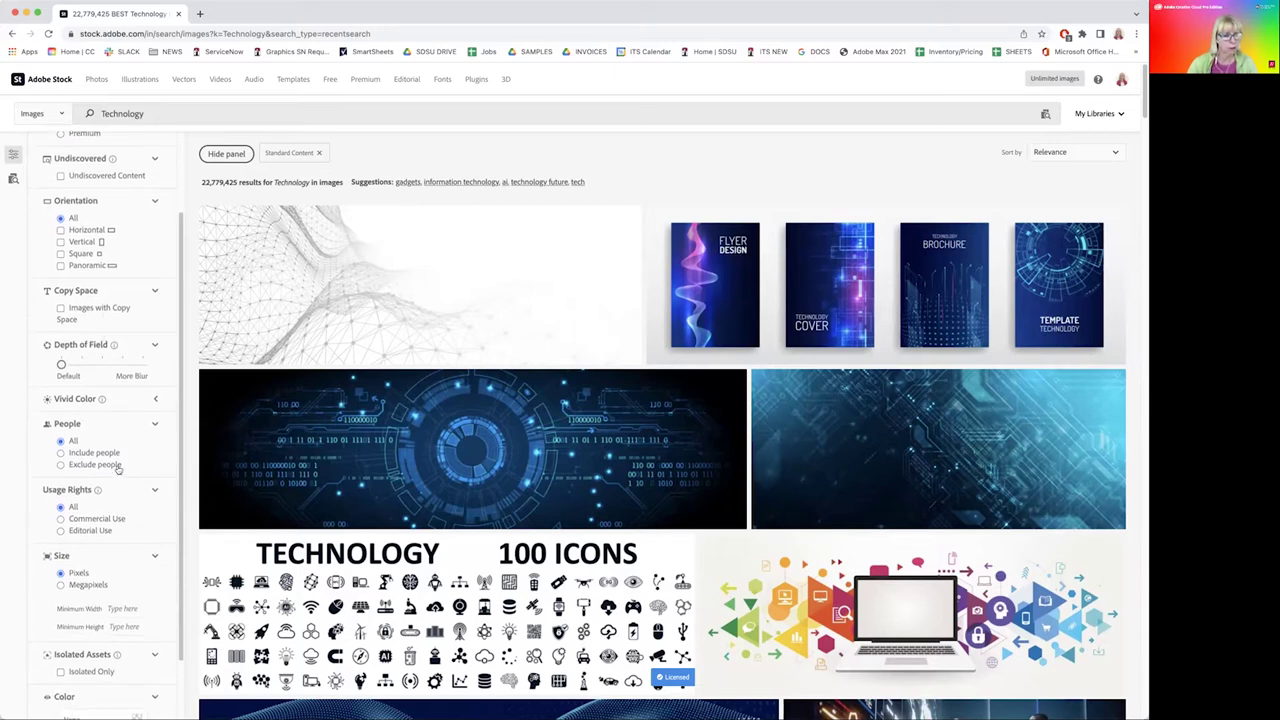
scroll(108, 466, "down", 4)
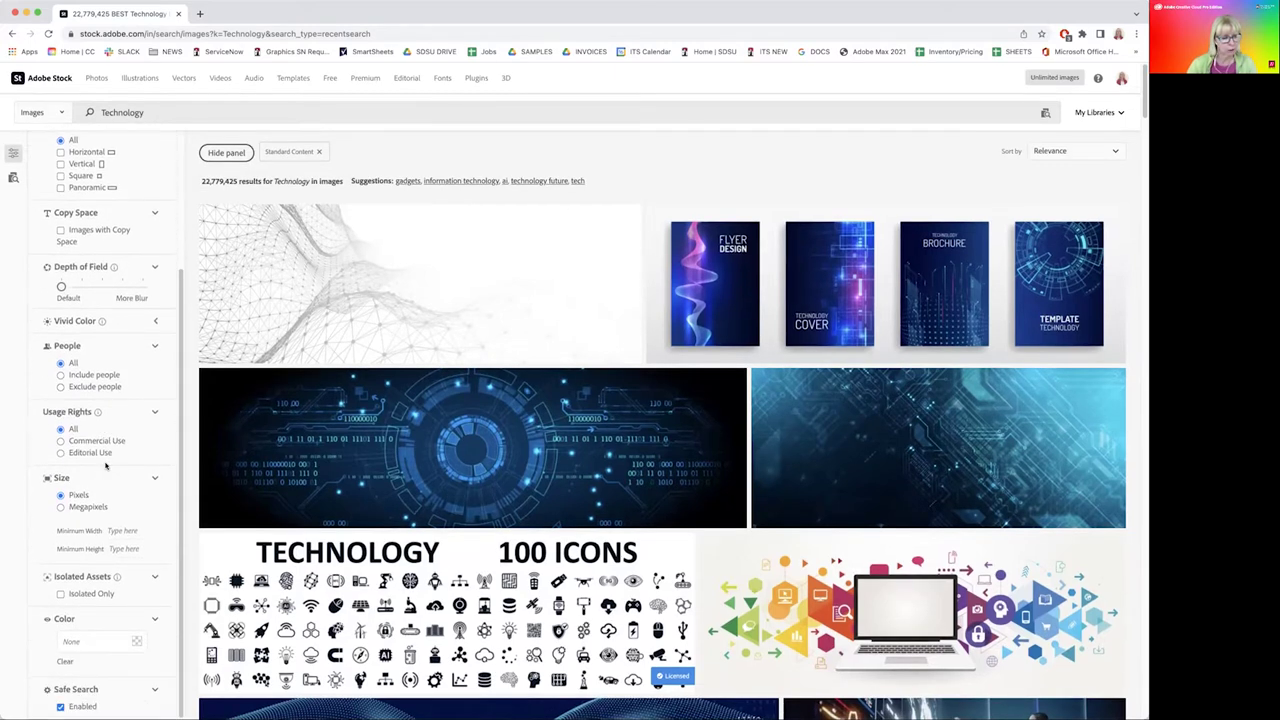
scroll(105, 466, "down", 3)
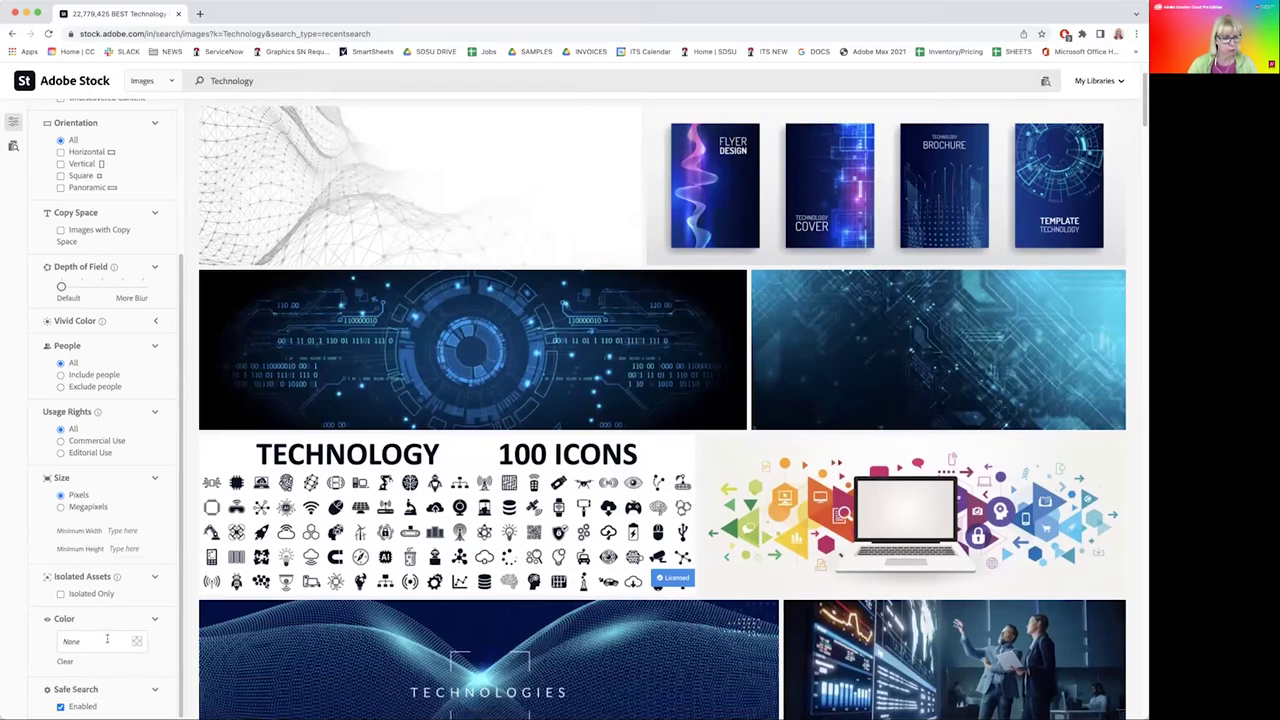
Step: Filter the Technology results by colour #9C2B2B and browse the red-toned images
left_click(107, 640)
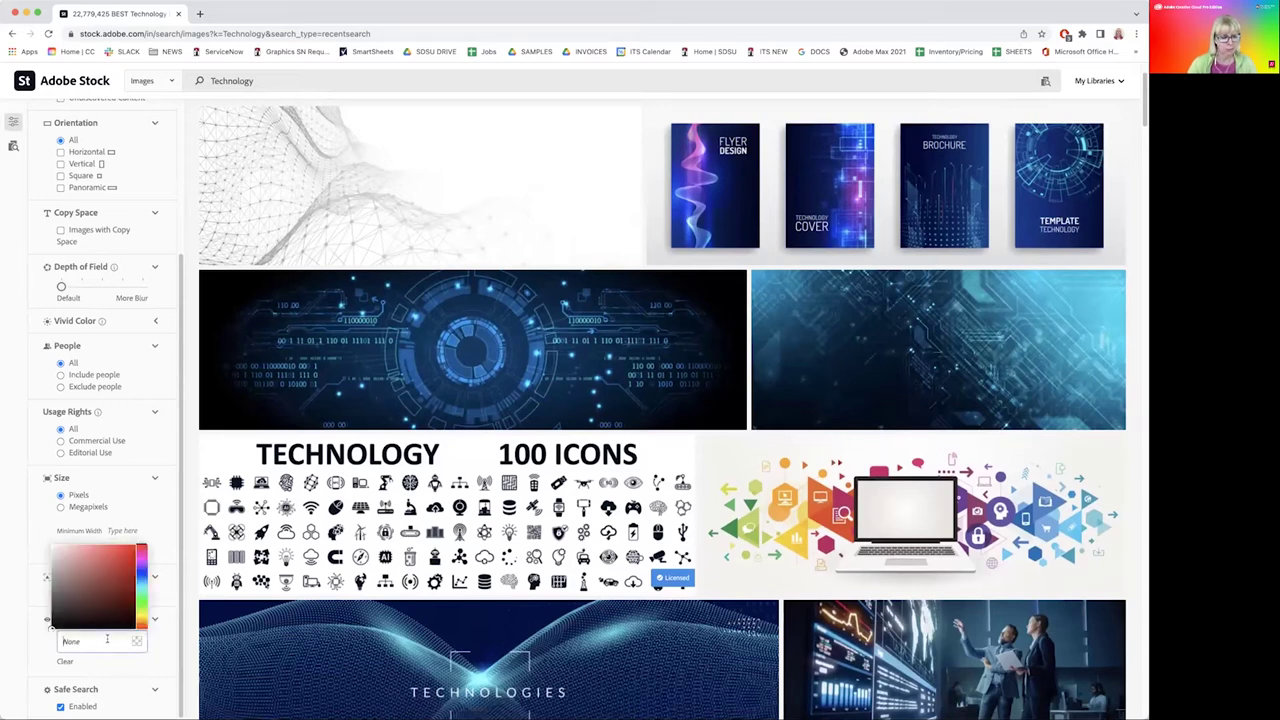
left_click(111, 576)
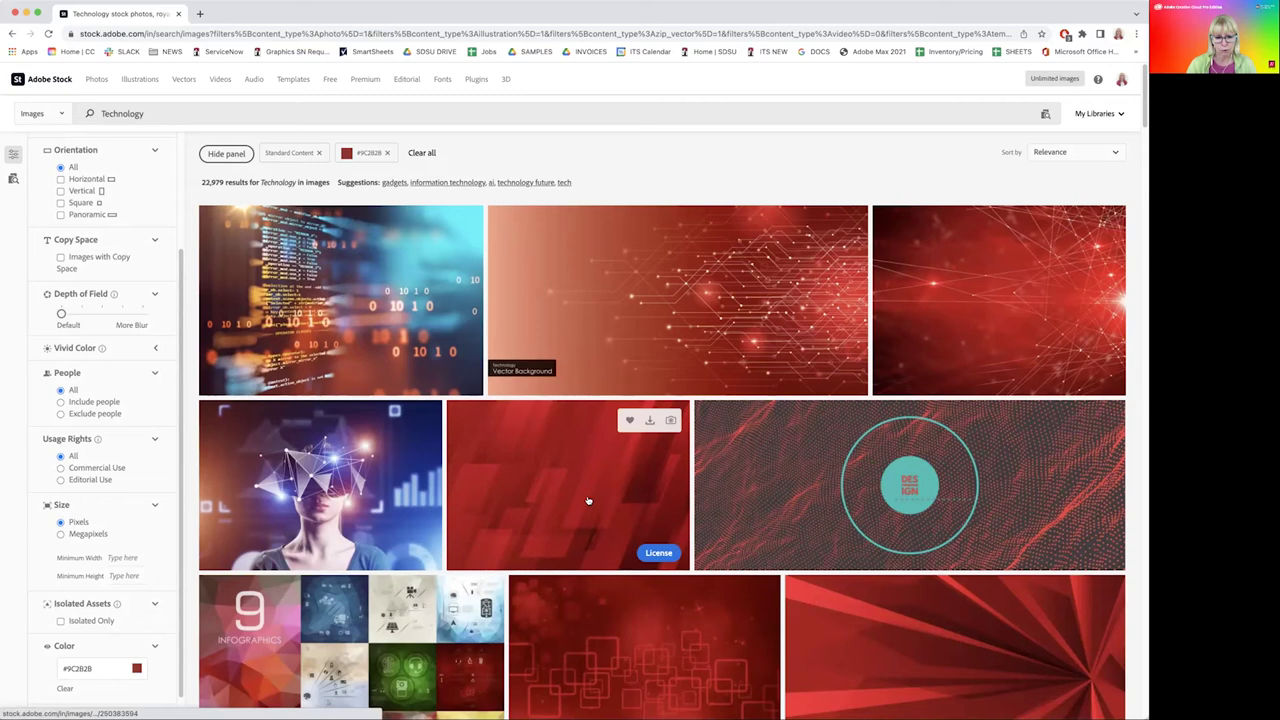
scroll(588, 500, "down", 1)
scroll(588, 500, "down", 2)
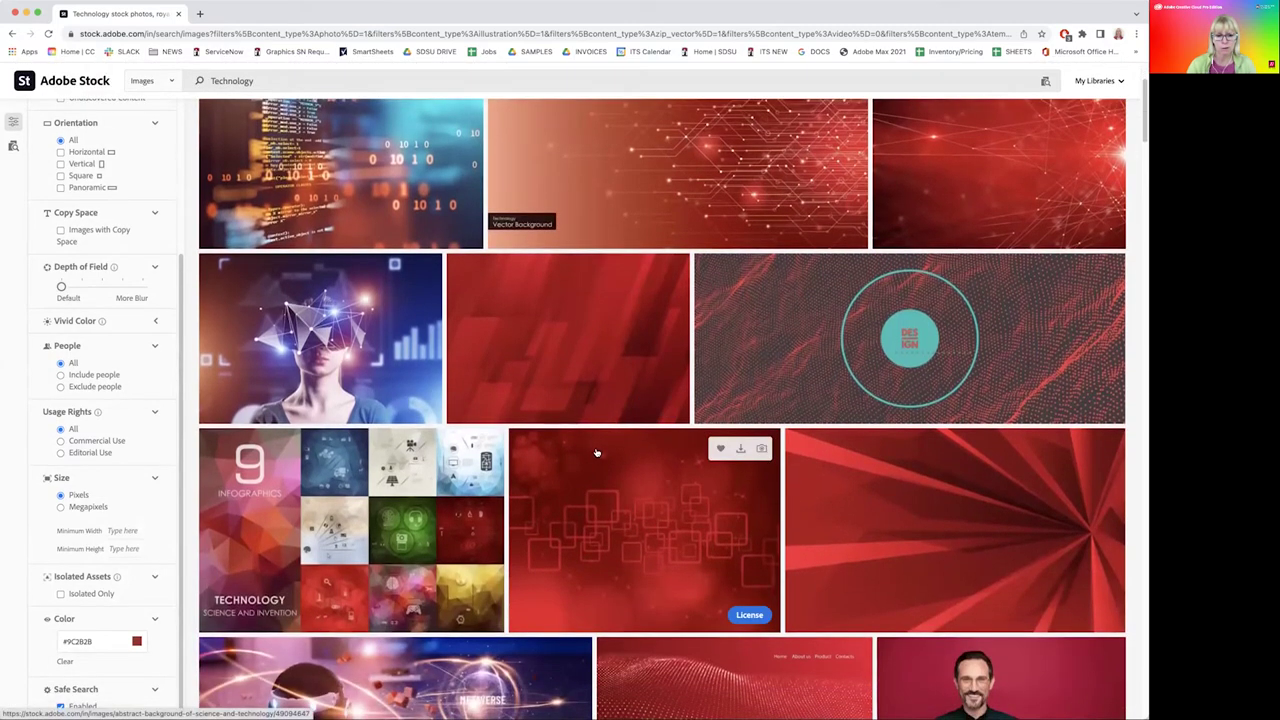
scroll(595, 450, "down", 1)
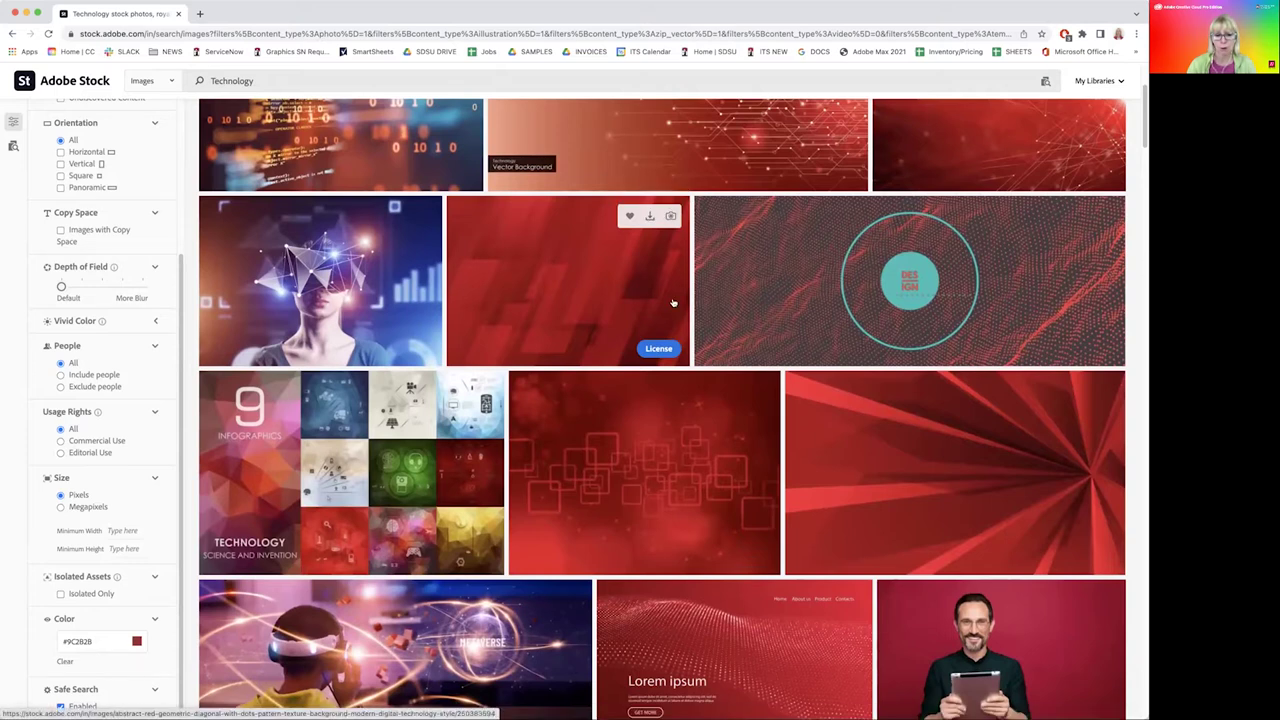
mouse_move(670, 357)
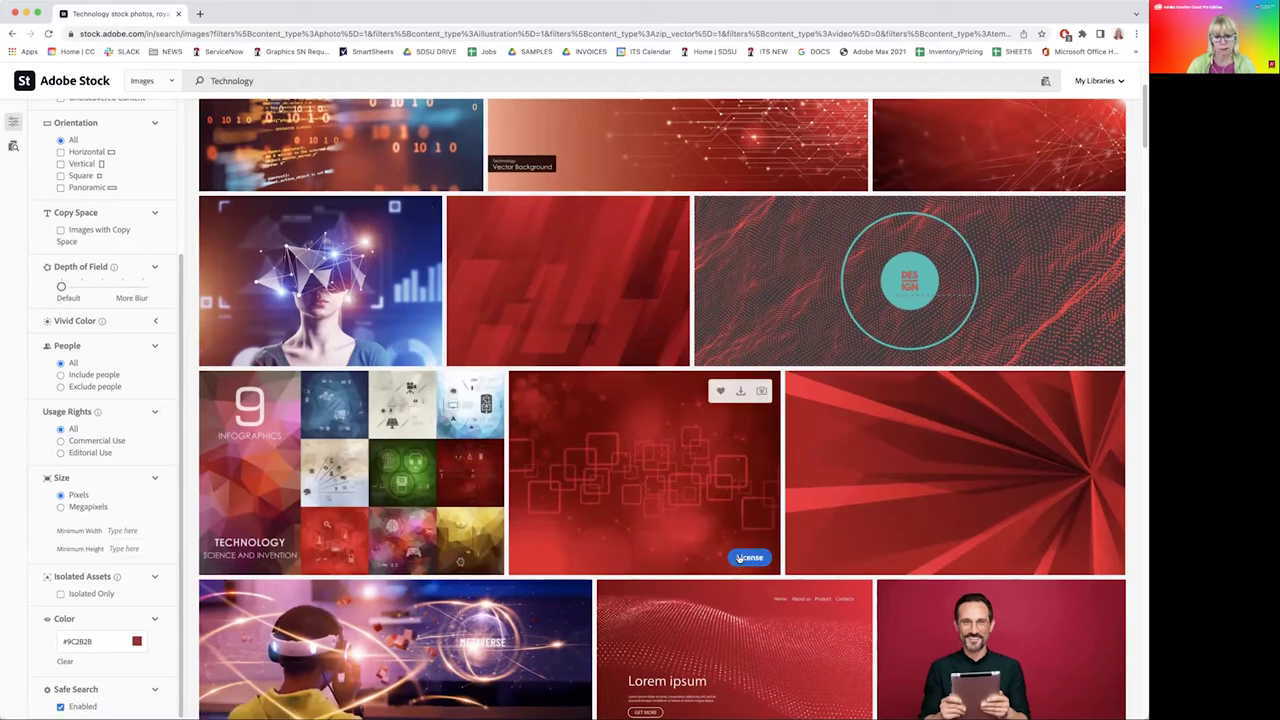
scroll(741, 563, "down", 2)
scroll(738, 558, "down", 5)
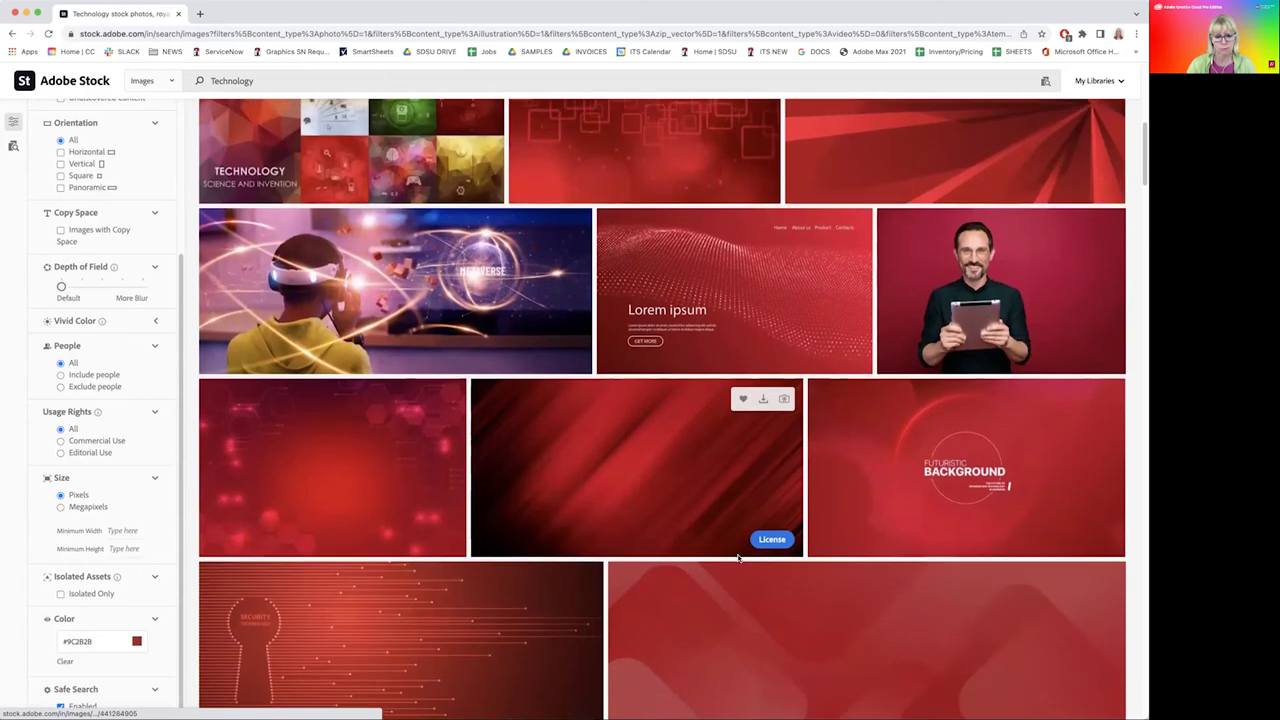
scroll(738, 558, "up", 4)
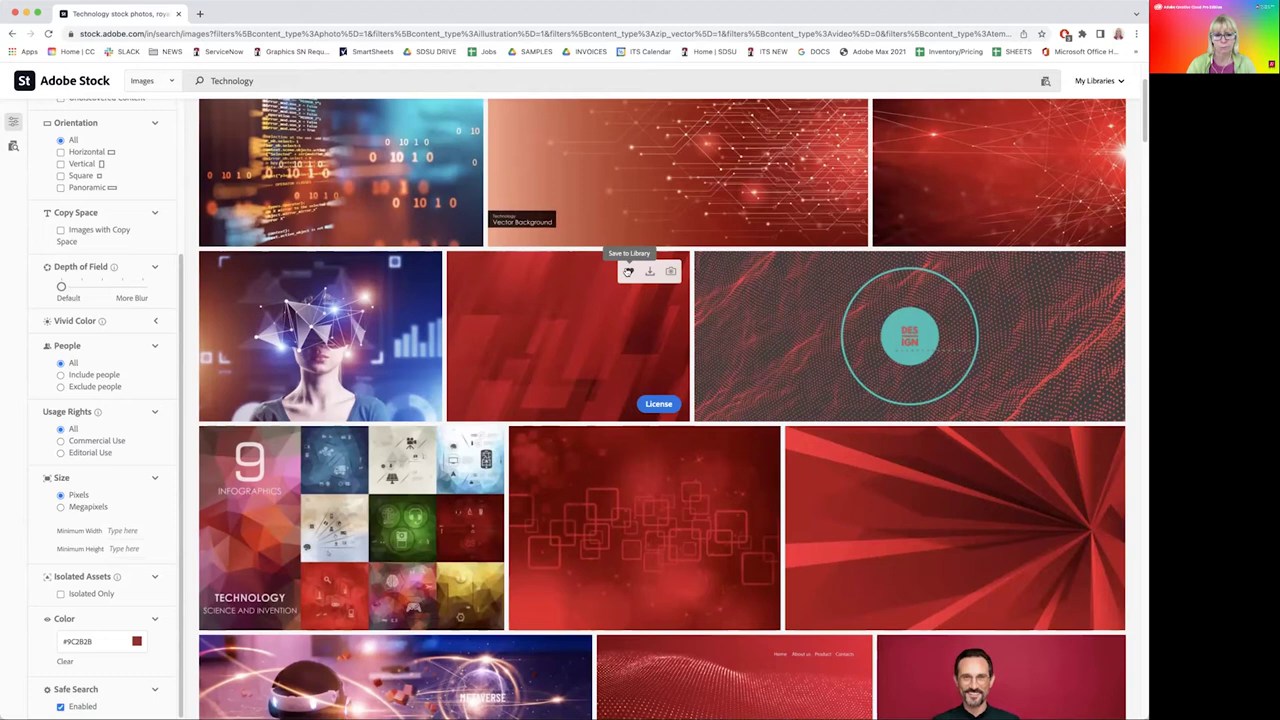
Step: Save the red geometric technology image to the Adobe Stock Technology library
left_click(628, 271)
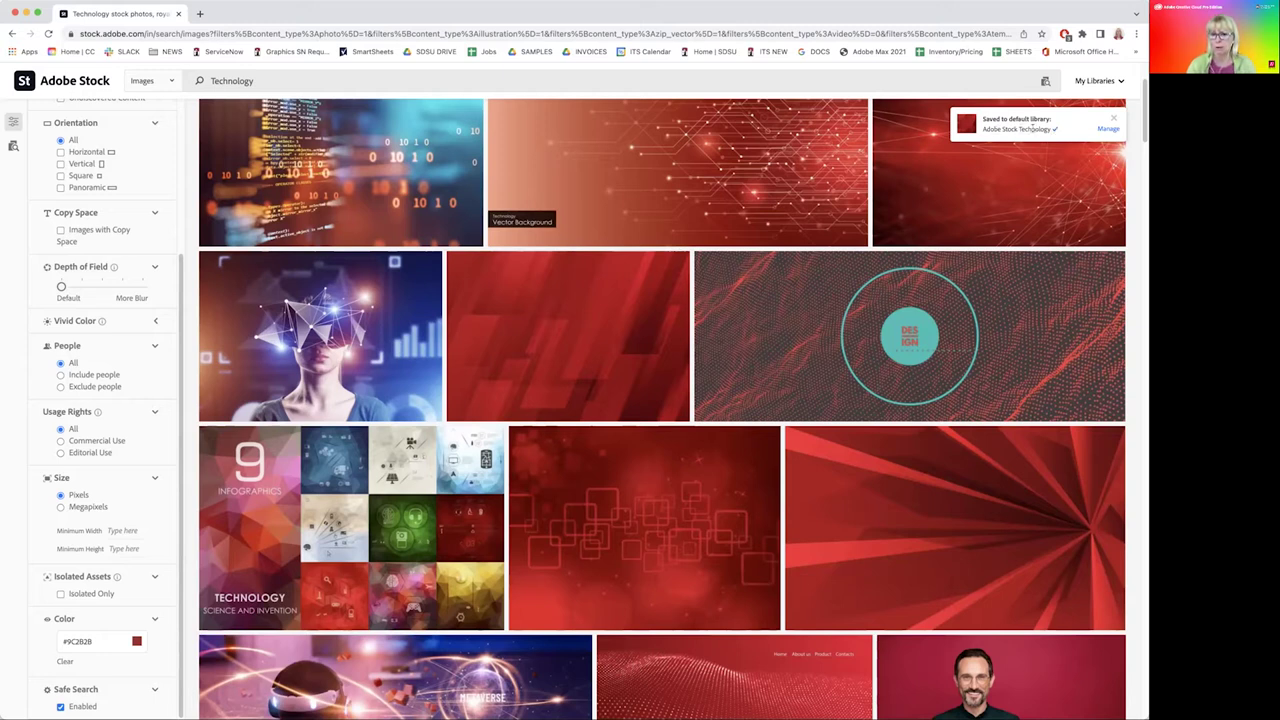
left_click(1102, 130)
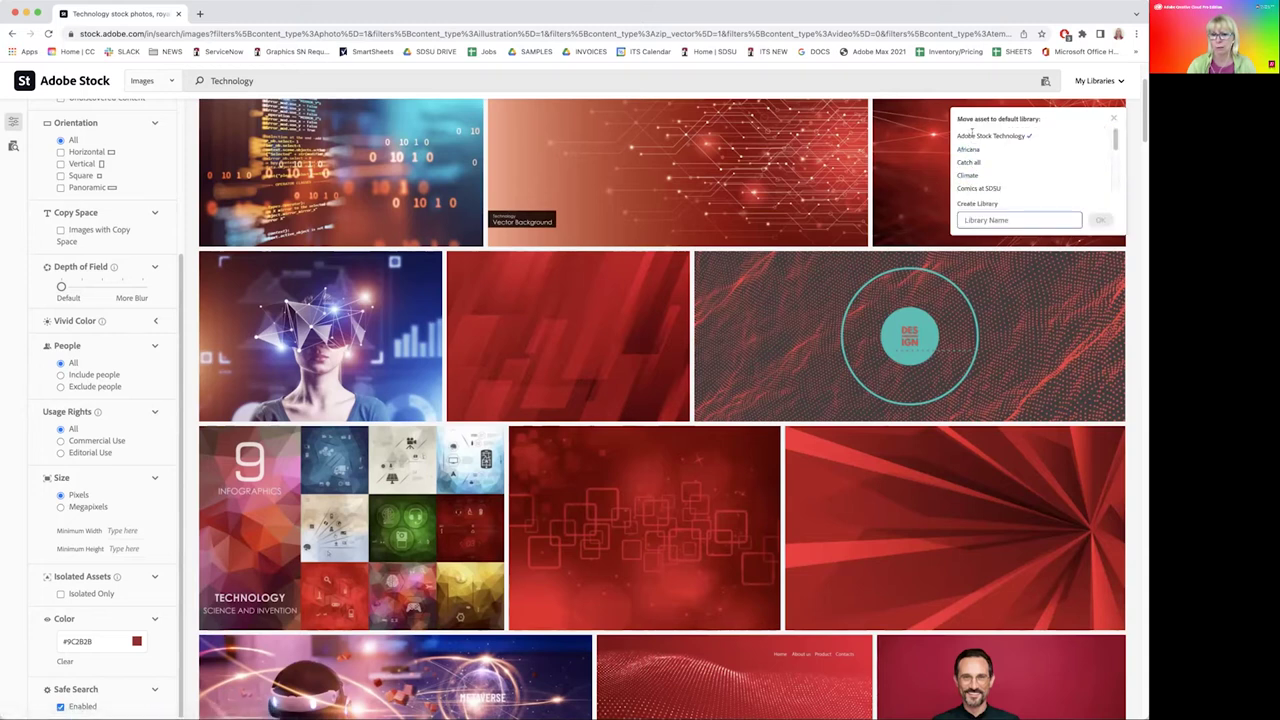
left_click(1113, 118)
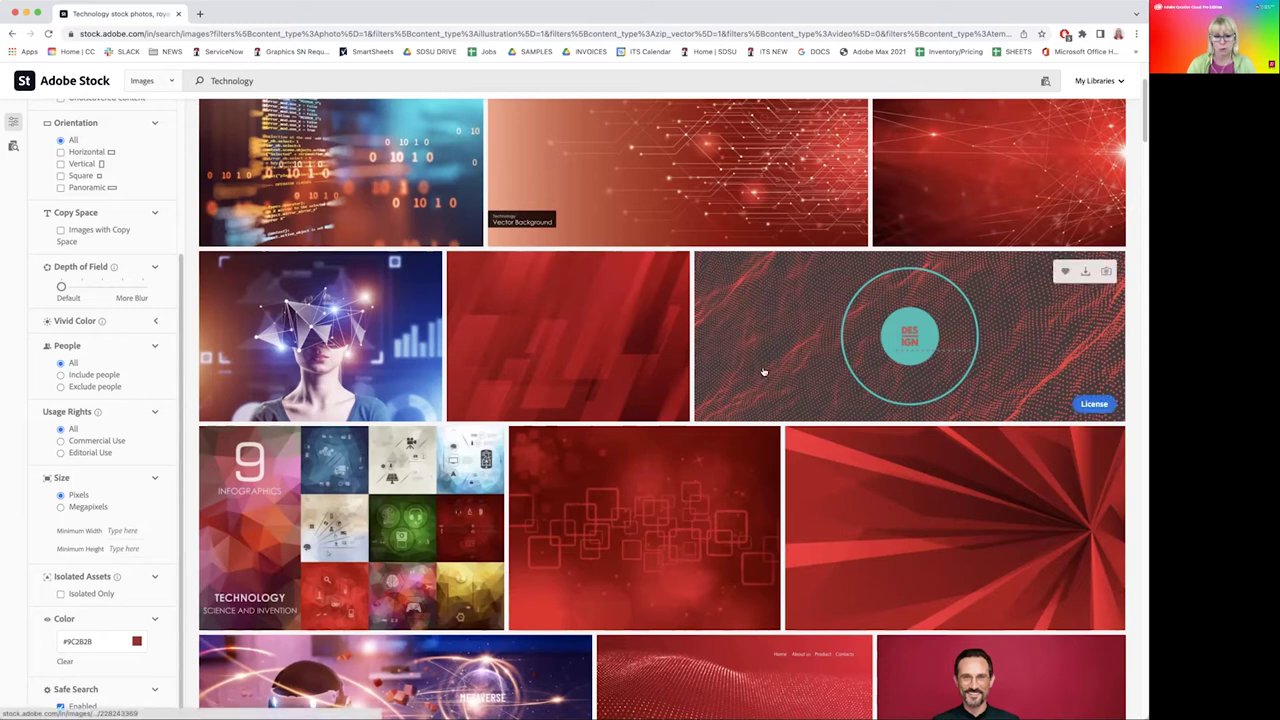
Step: License the red squares pattern image, start its vector download, and dismiss the save dialog
scroll(763, 372, "down", 3)
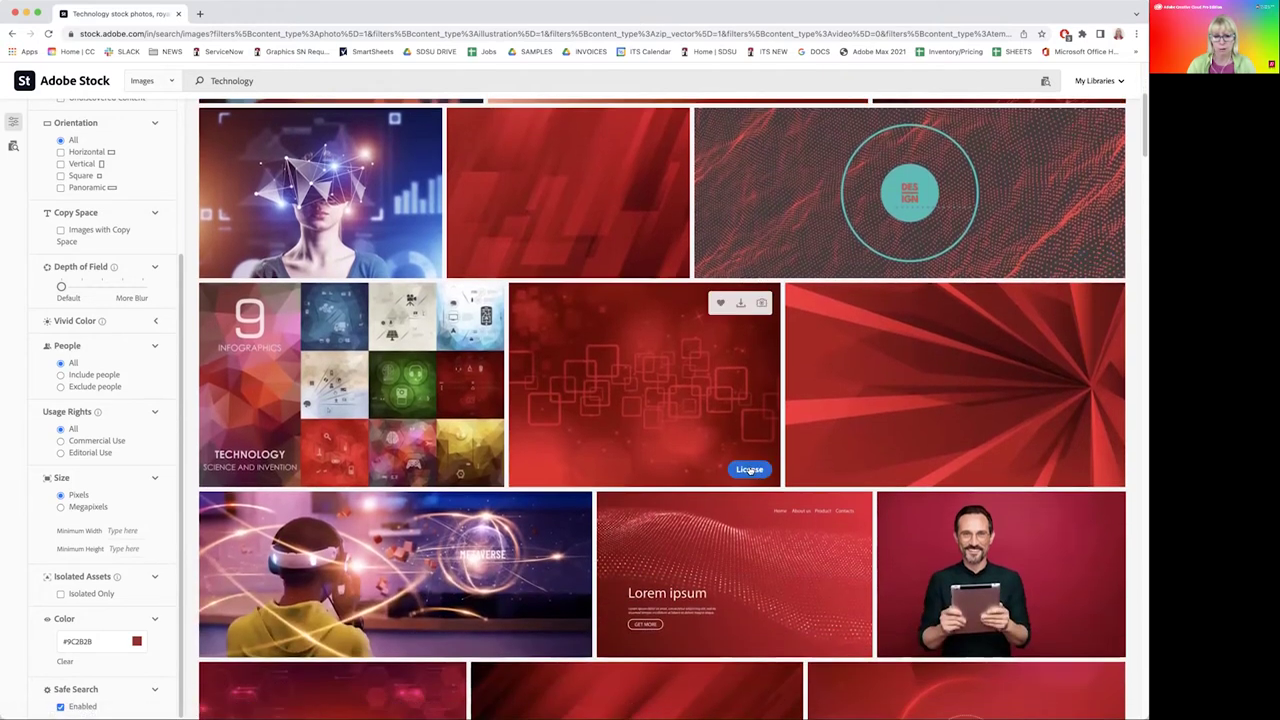
left_click(750, 469)
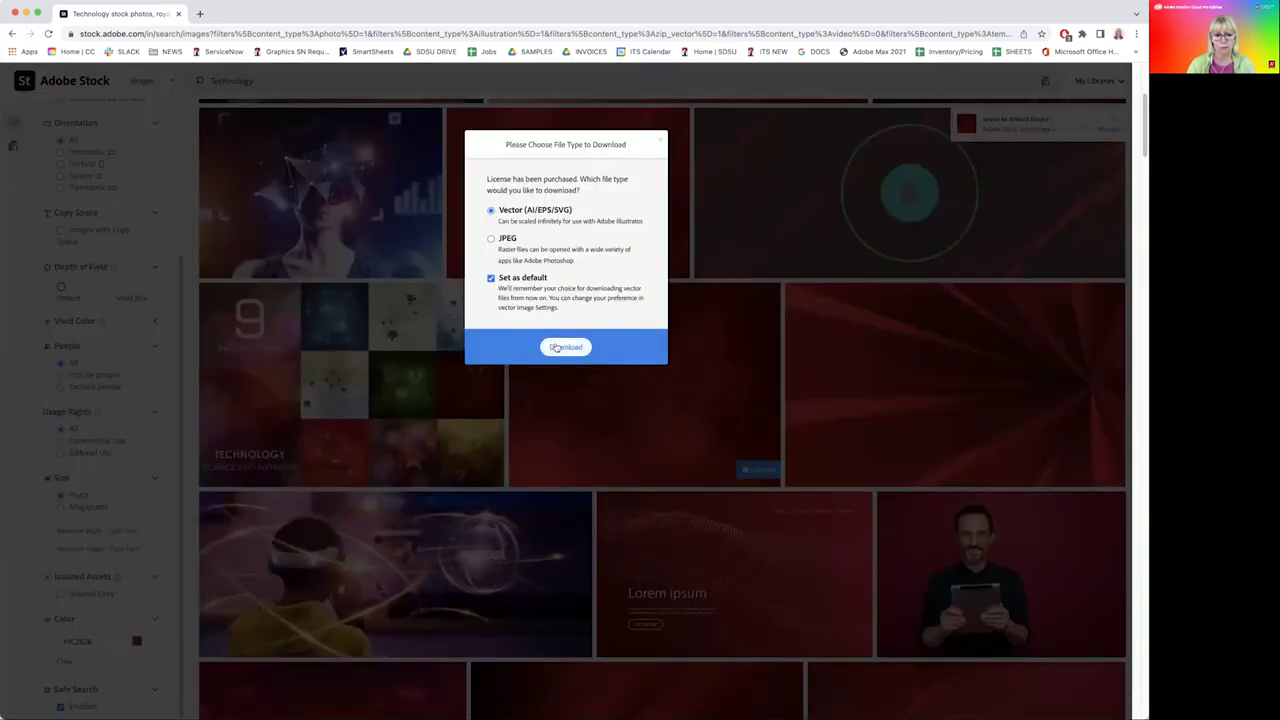
left_click(556, 347)
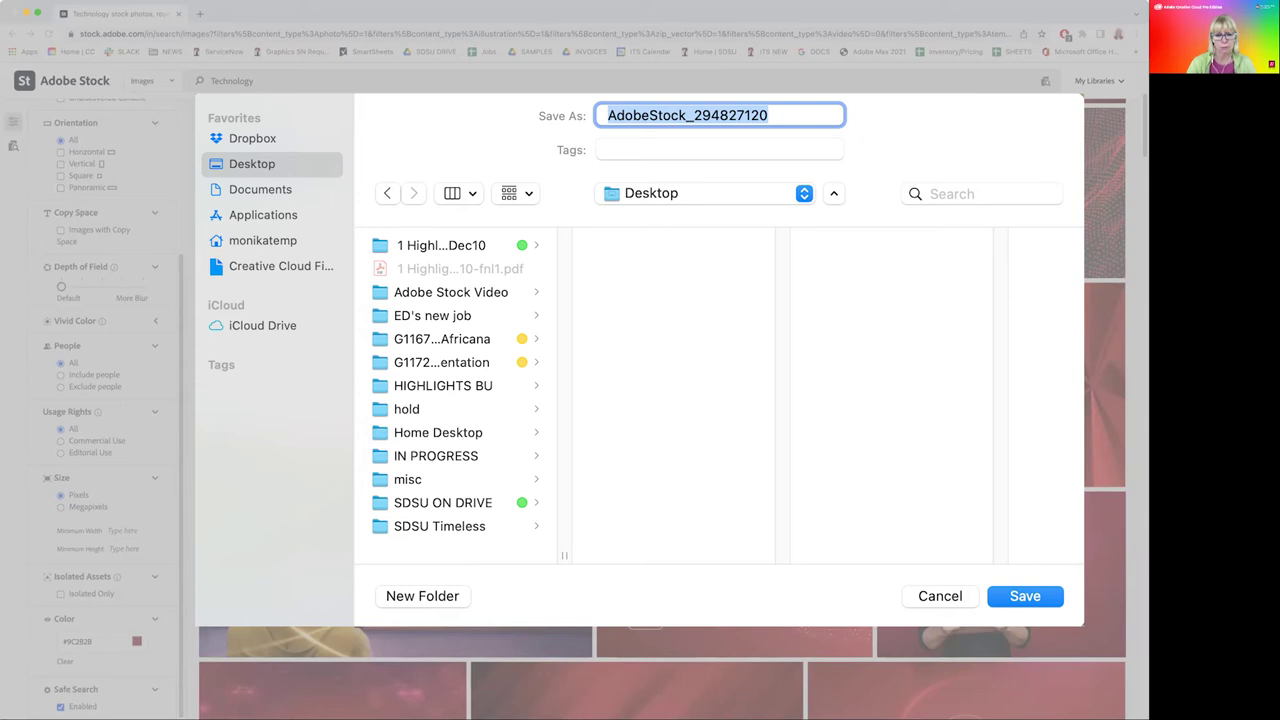
key("Return")
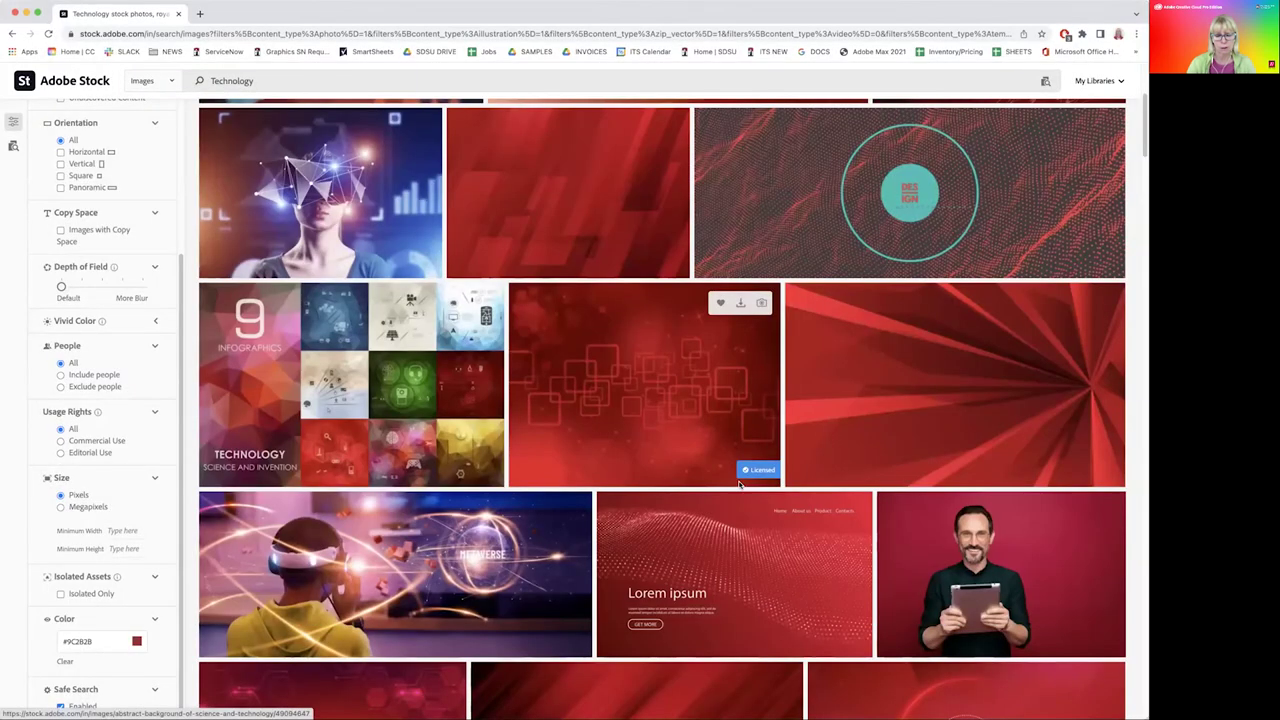
mouse_move(721, 457)
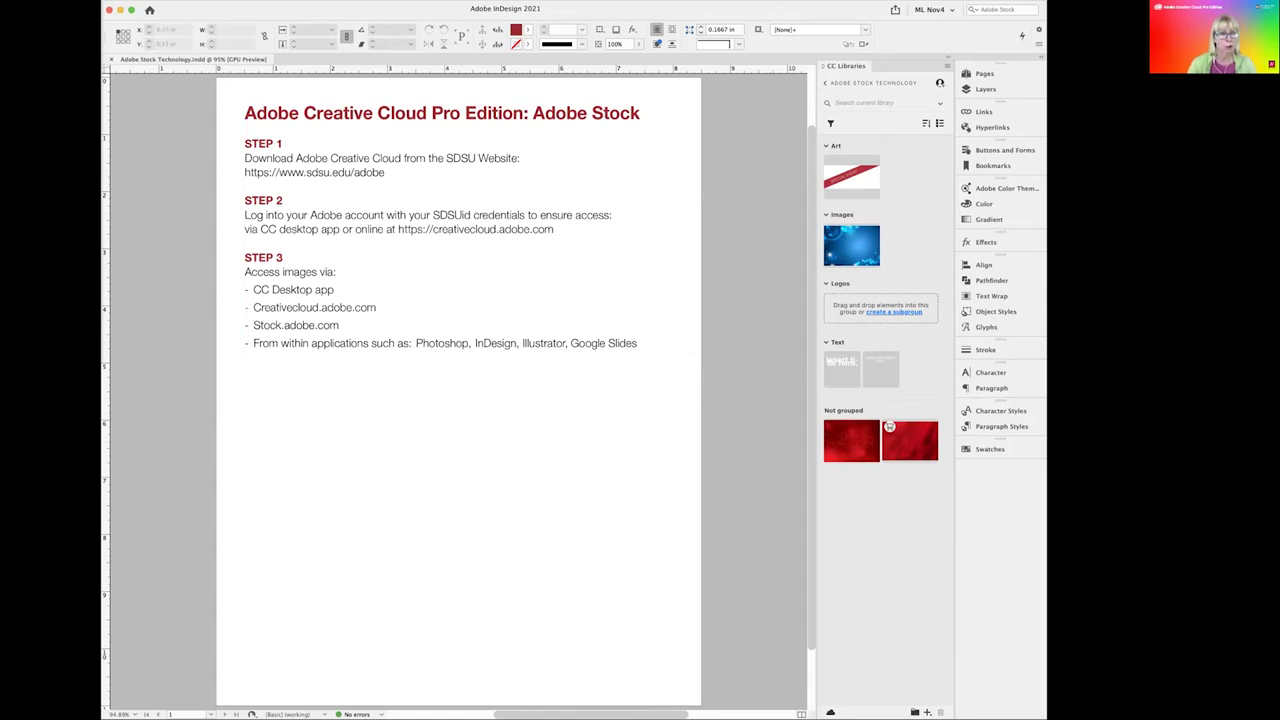
Step: Open the Window menu to confirm CC Libraries is shown
left_click(358, 0)
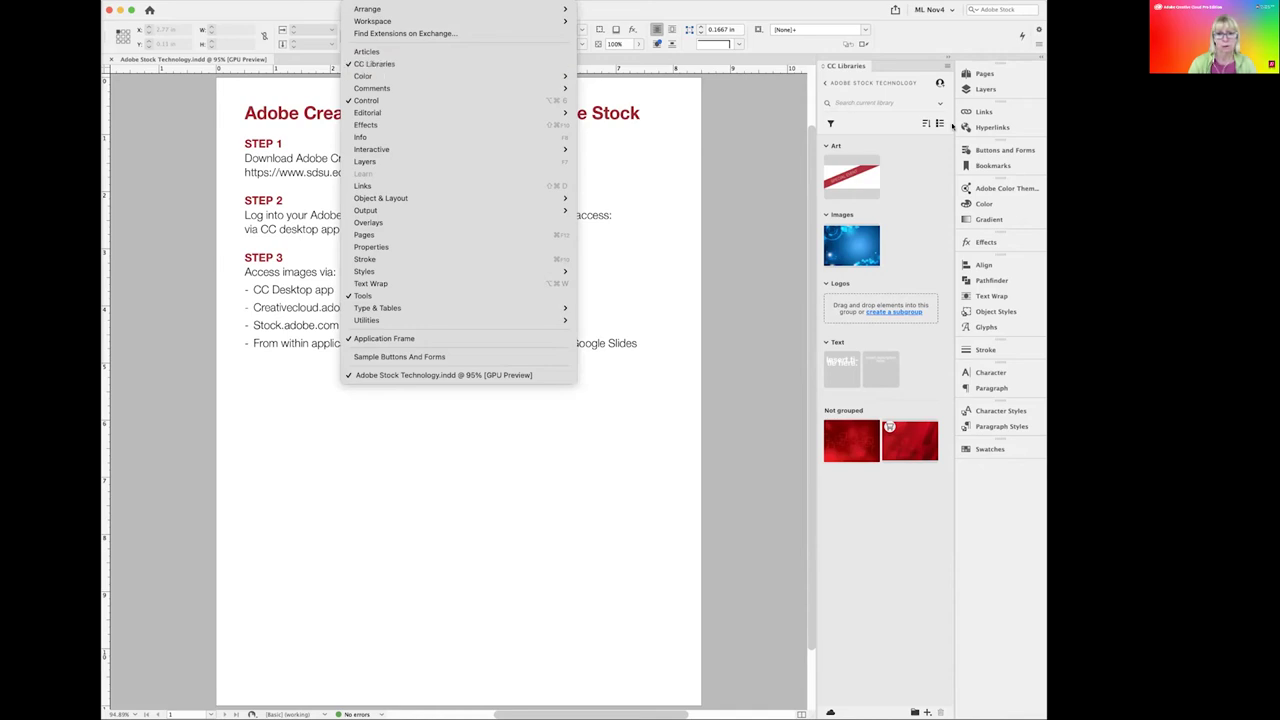
Step: Close the Window menu and reopen the Adobe Stock Technology library from All Libraries
left_click(939, 158)
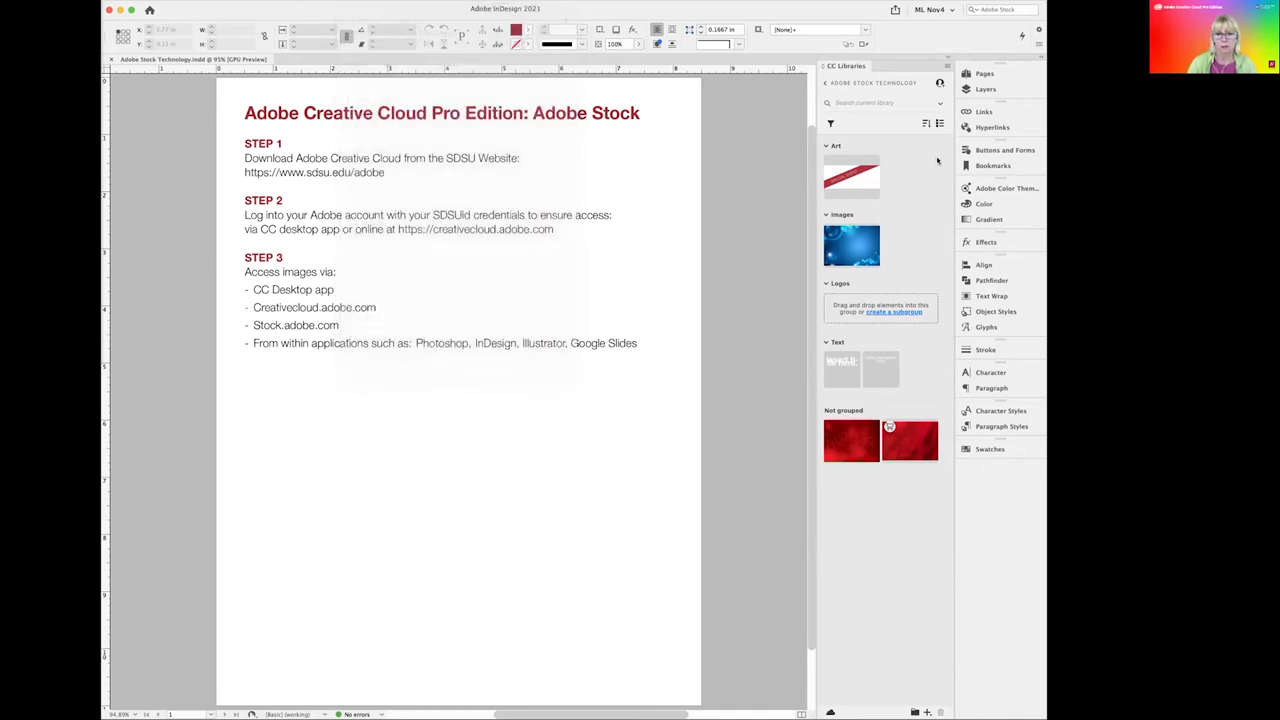
left_click(827, 84)
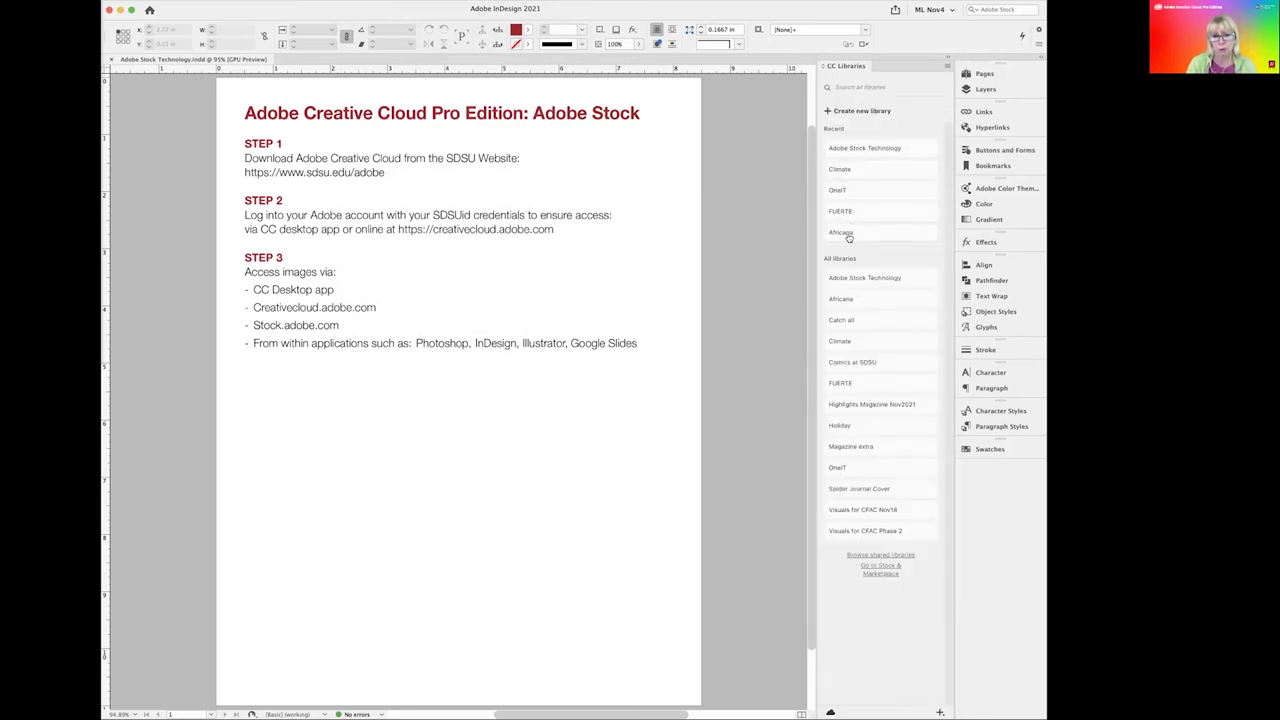
left_click(847, 147)
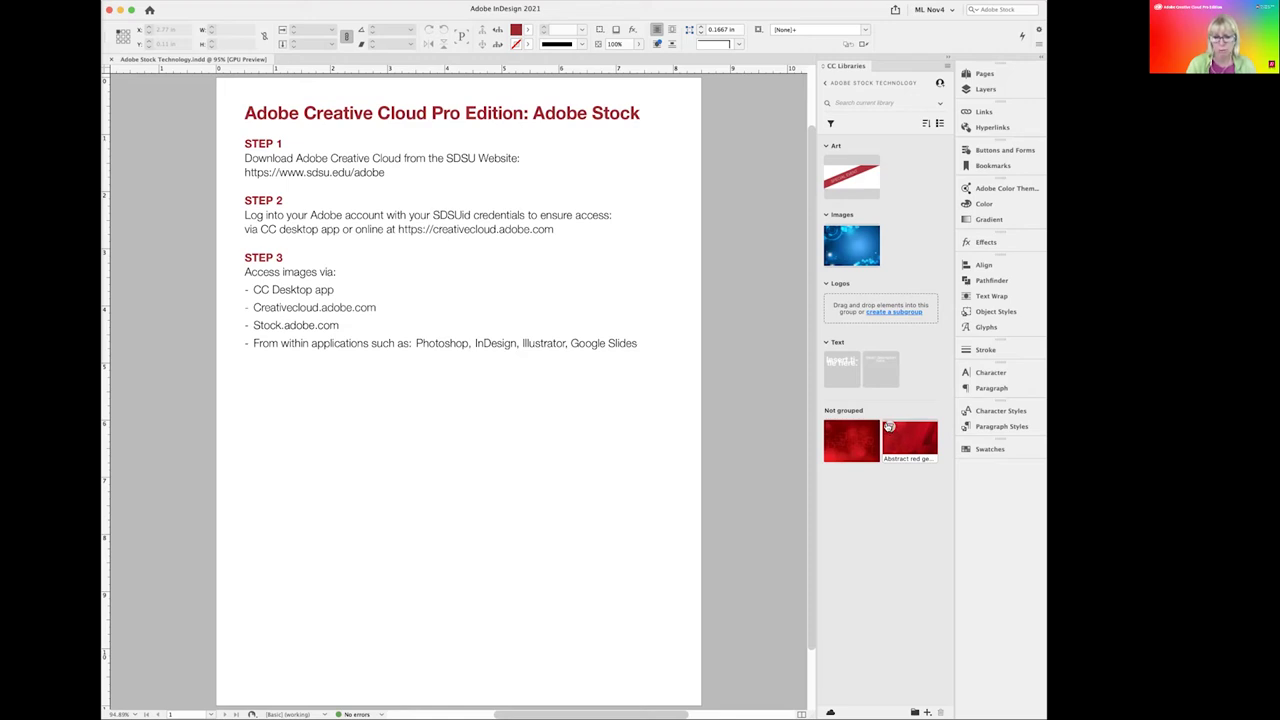
Step: License the abstract red geometric Stock image from the CC Libraries panel and confirm
left_click(889, 427)
left_click(889, 427)
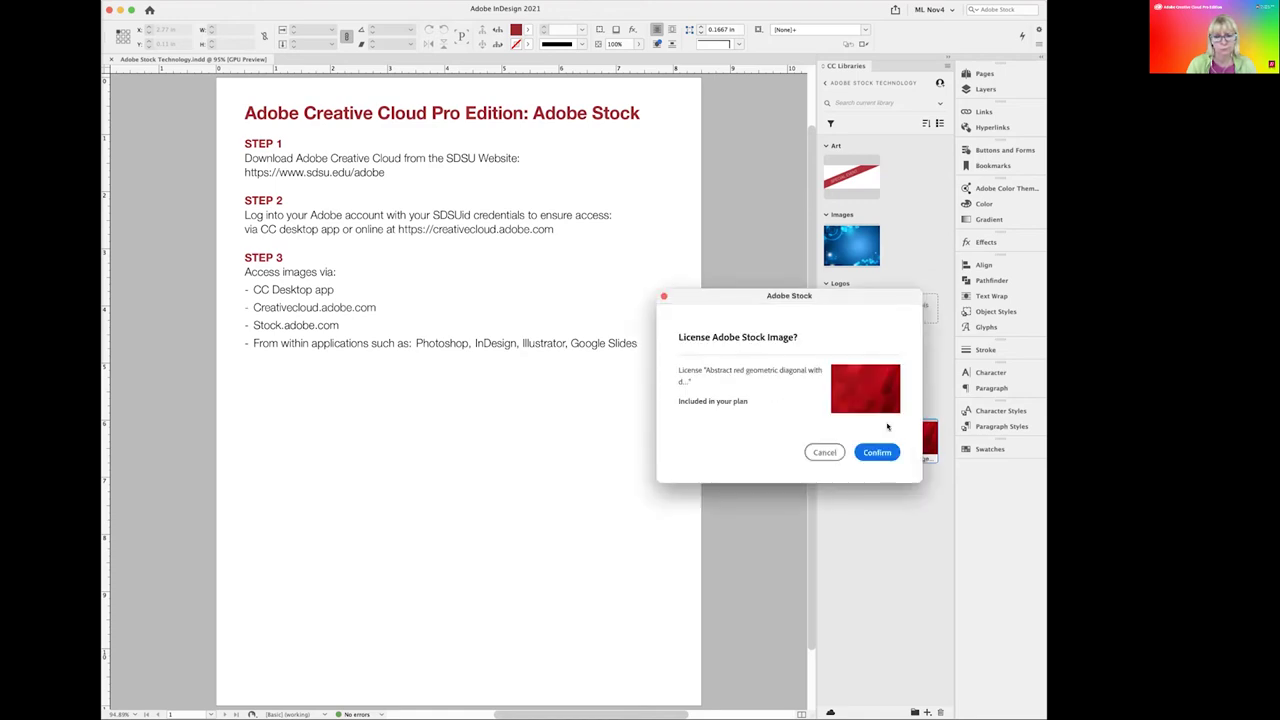
left_click(876, 453)
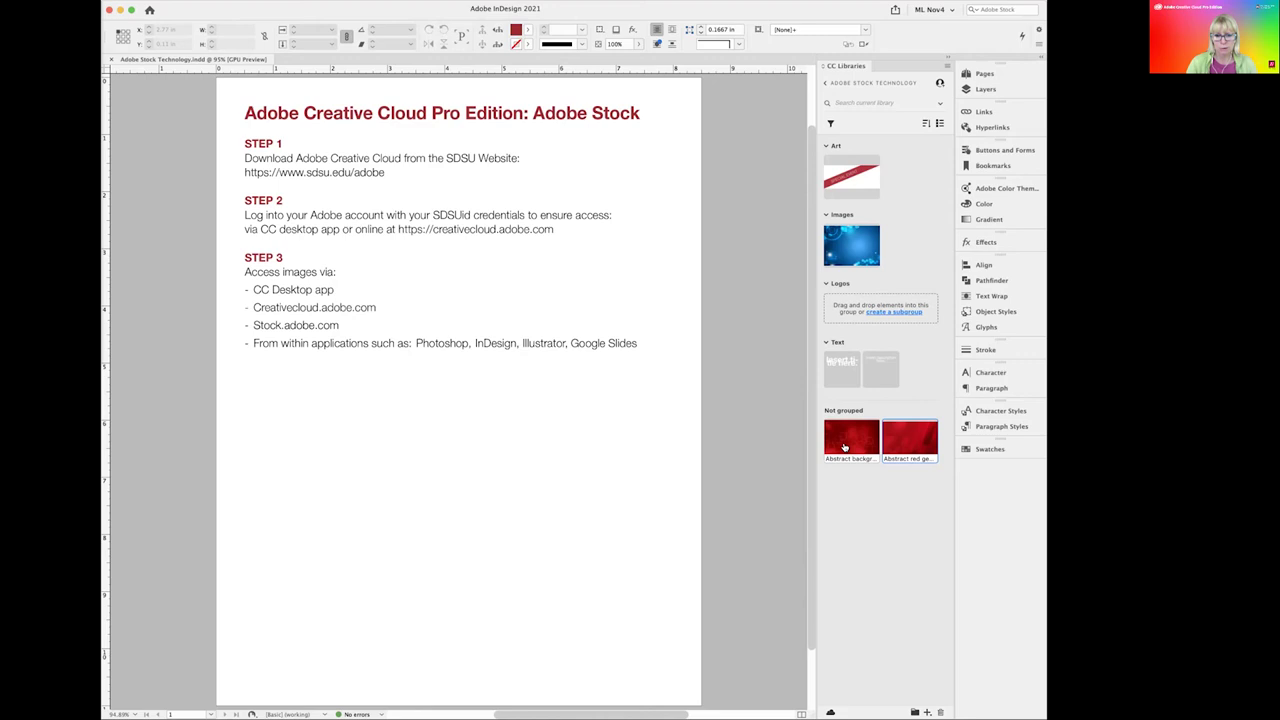
Step: Move both red images into the Images group and add the SDSU logos to a Logos group
left_click_drag(845, 447, 910, 246)
left_click_drag(849, 442, 943, 246)
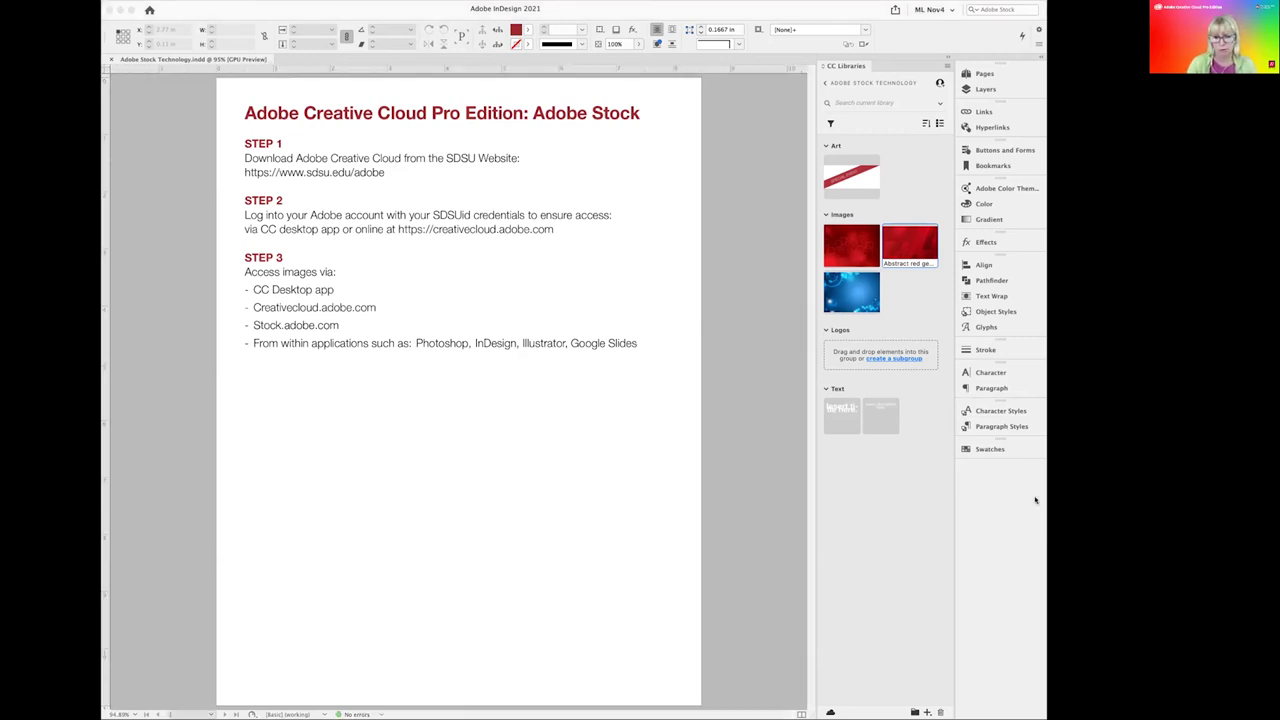
left_click_drag(1035, 500, 870, 363)
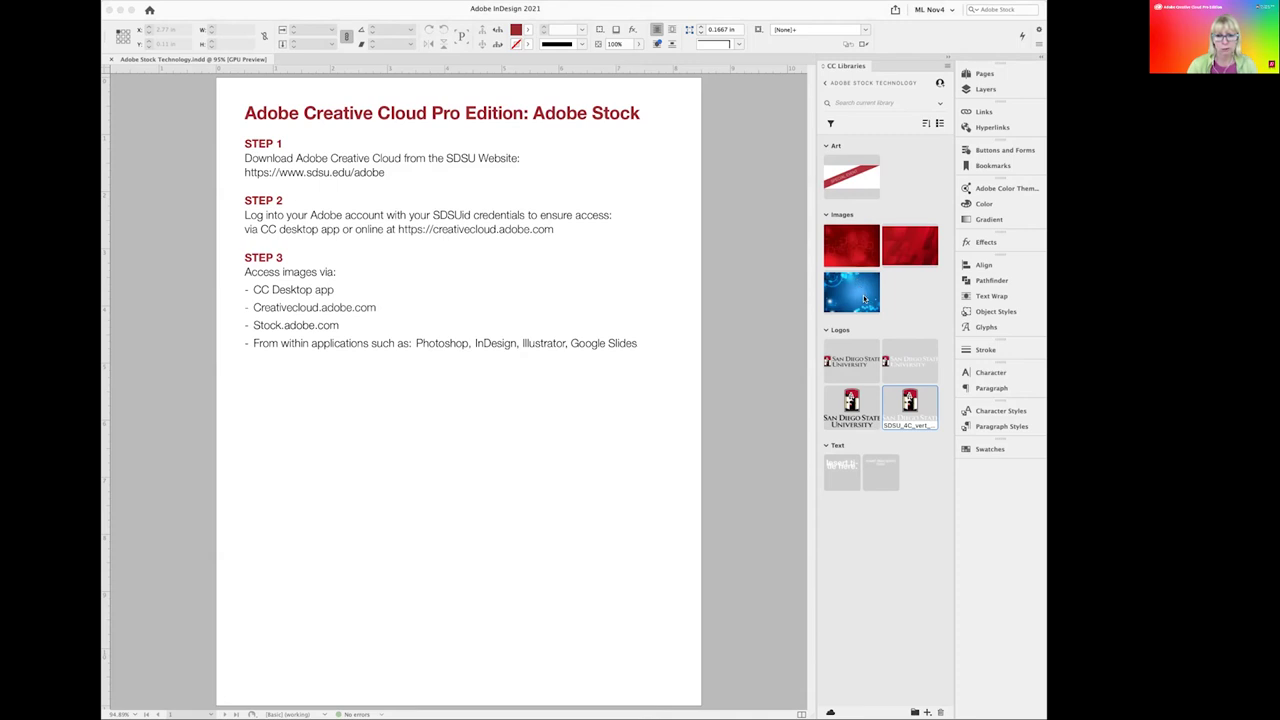
Step: Place the blue Adobe Tech1 image below Step 3 and the red SPECIAL EVENT ribbon on its top-left corner
left_click_drag(860, 293, 666, 689)
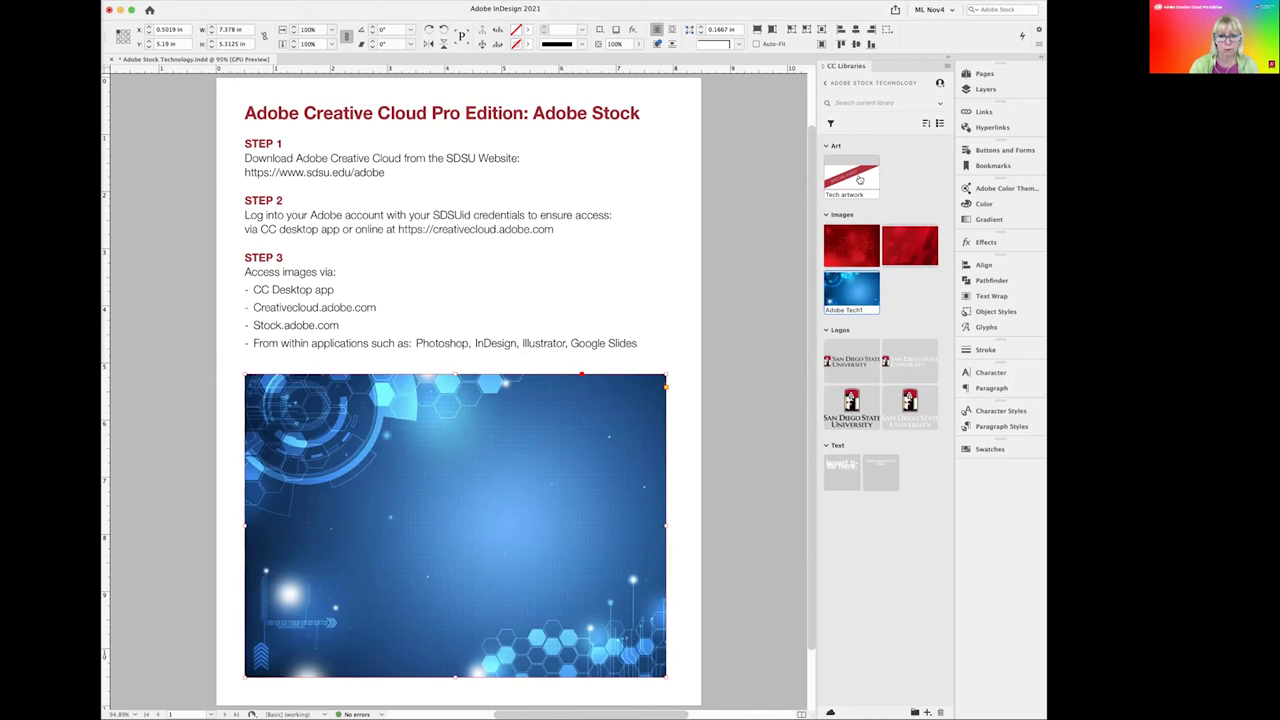
left_click_drag(859, 179, 333, 440)
left_click(247, 378)
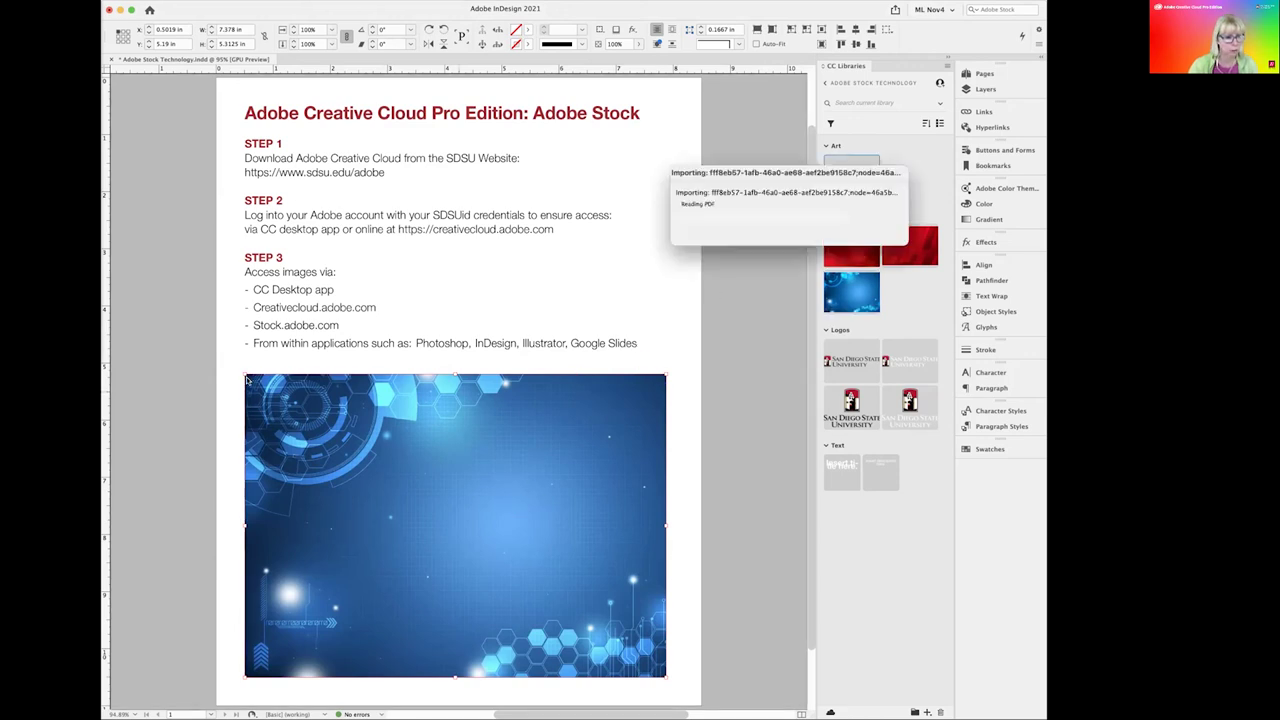
key("super+z")
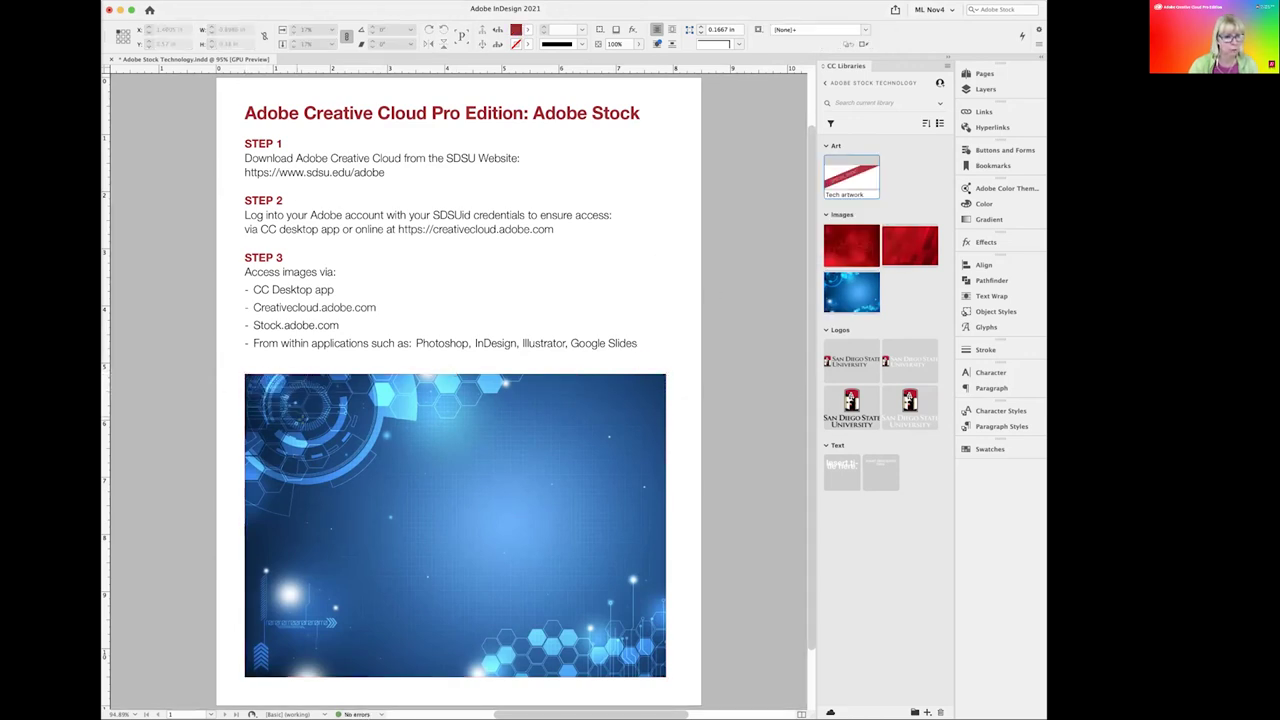
key("super+shift+z")
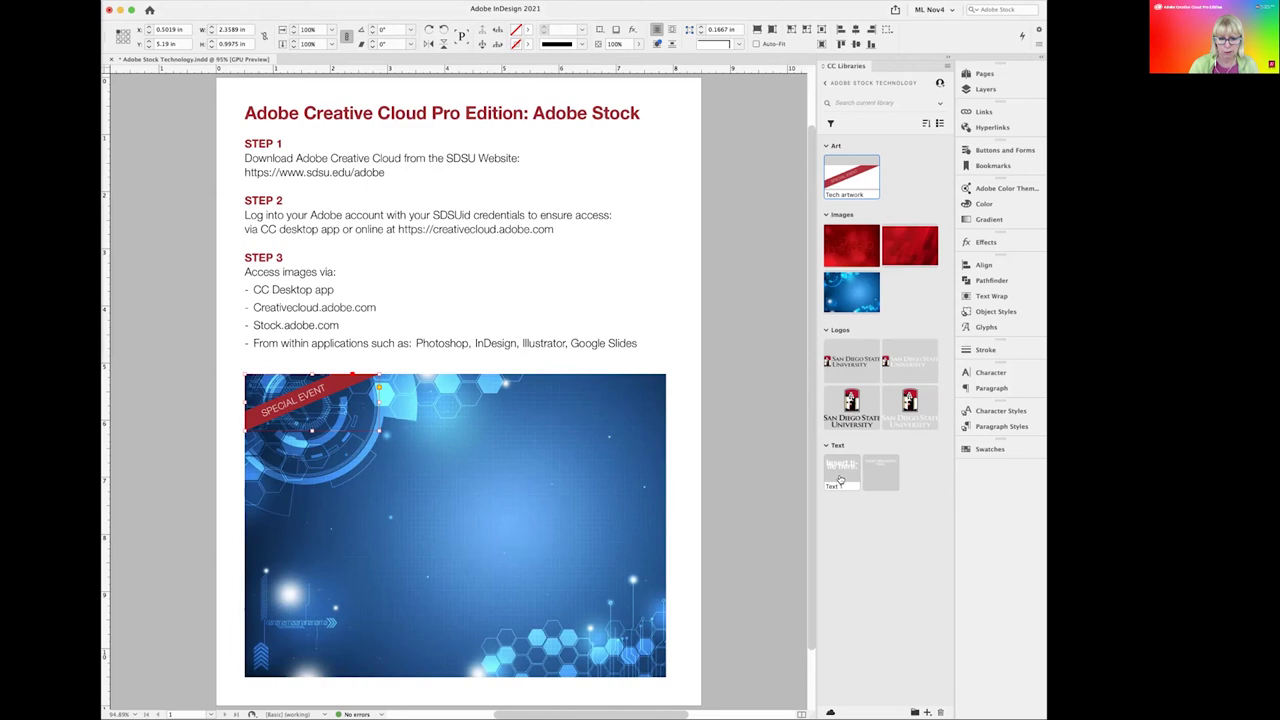
Step: Place the library's 'Insert title here.' and 'Insert description here.' text on the blue image, description beneath the title
left_click_drag(845, 472, 655, 500)
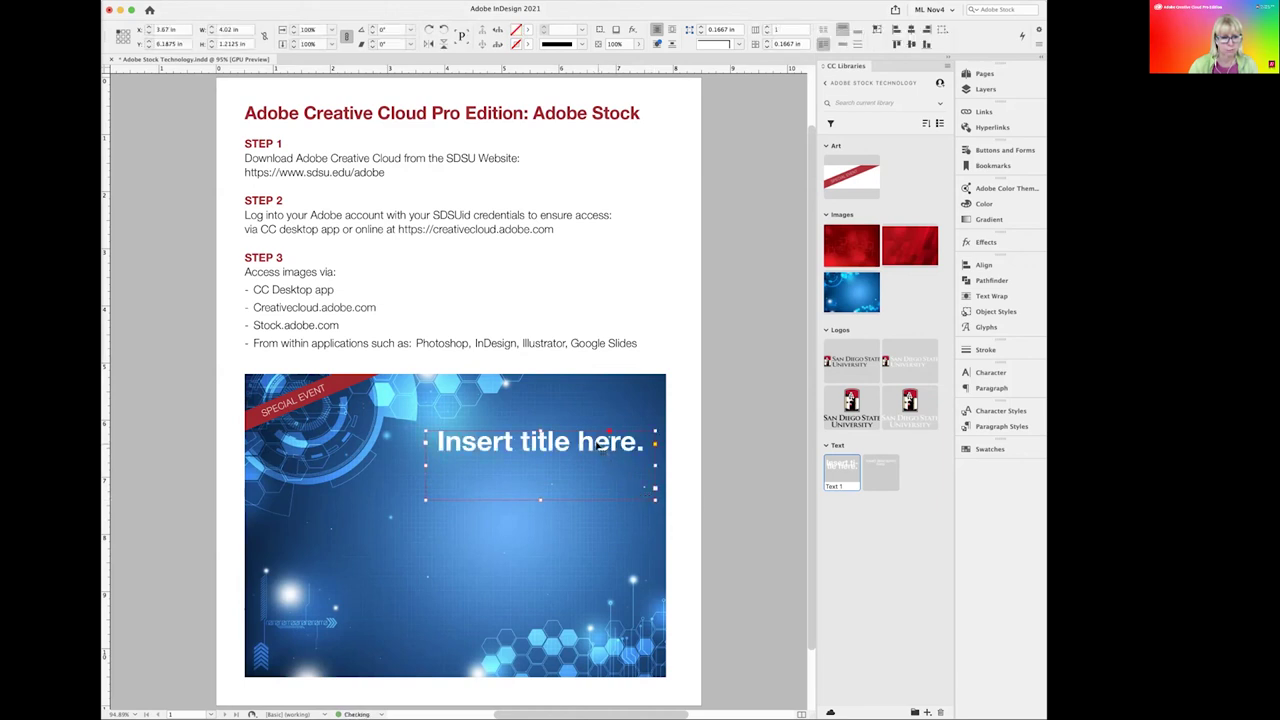
left_click_drag(600, 447, 576, 467)
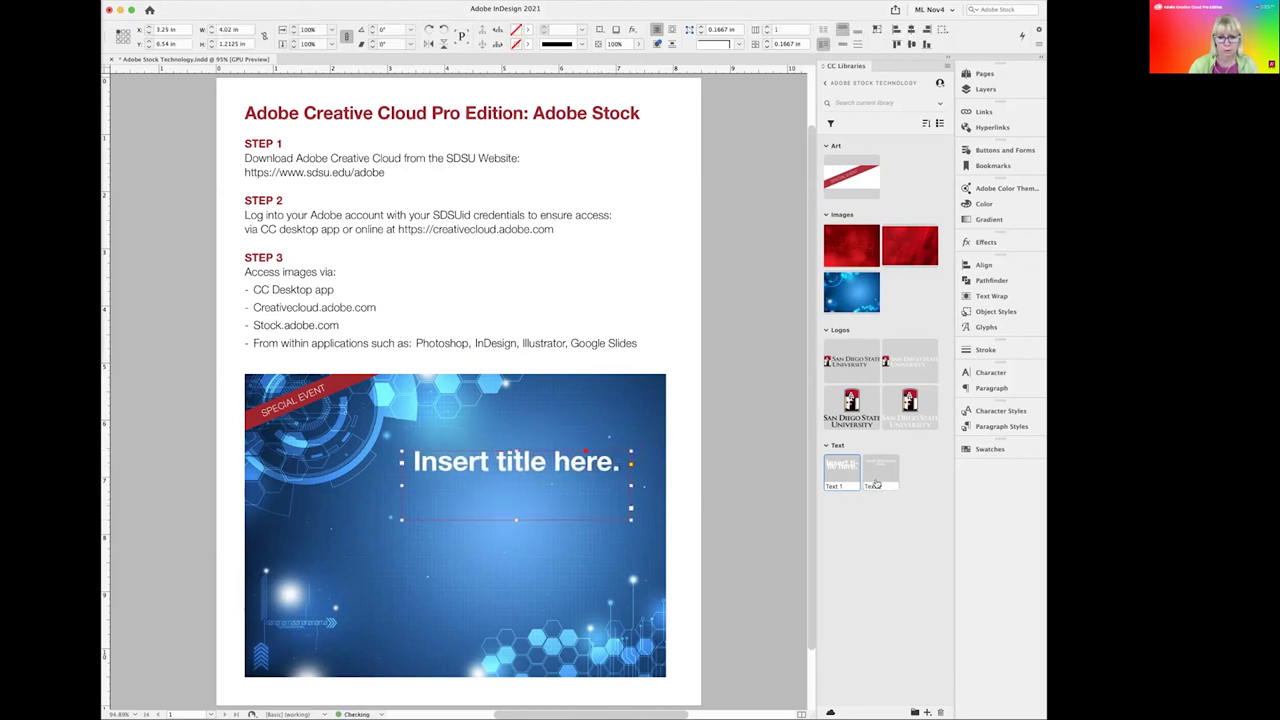
left_click_drag(875, 484, 711, 531)
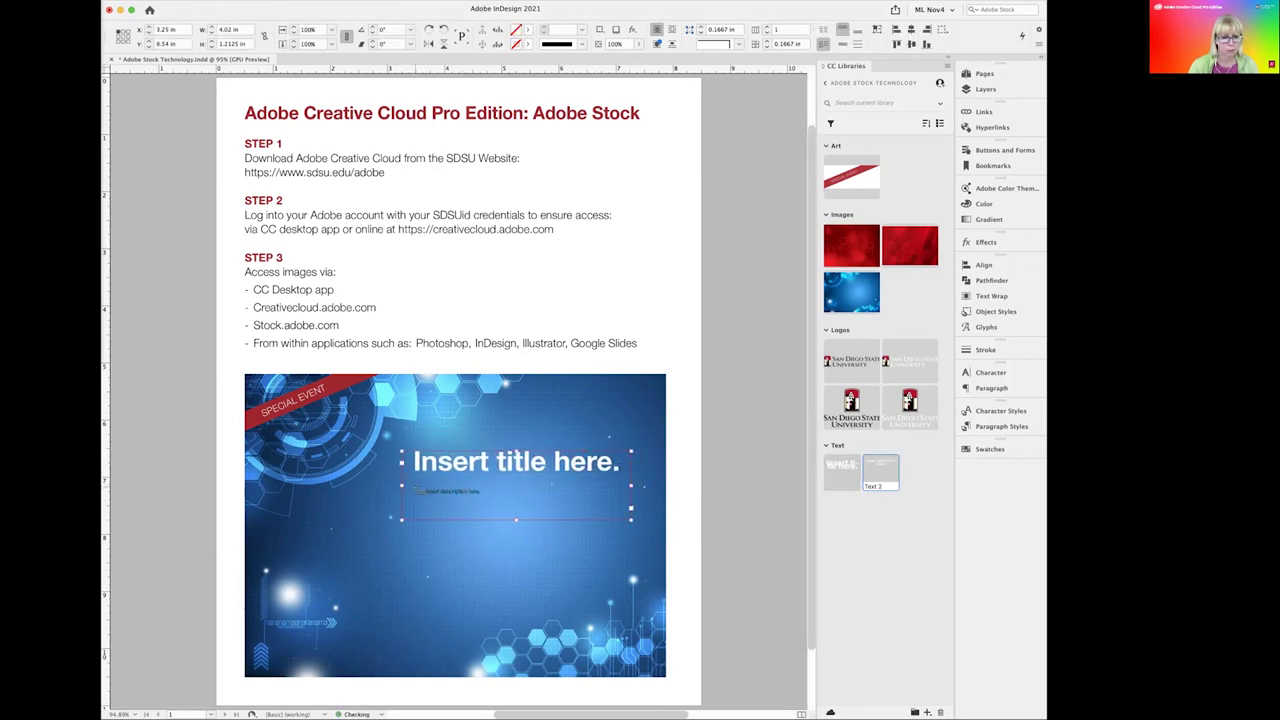
left_click_drag(415, 487, 597, 545)
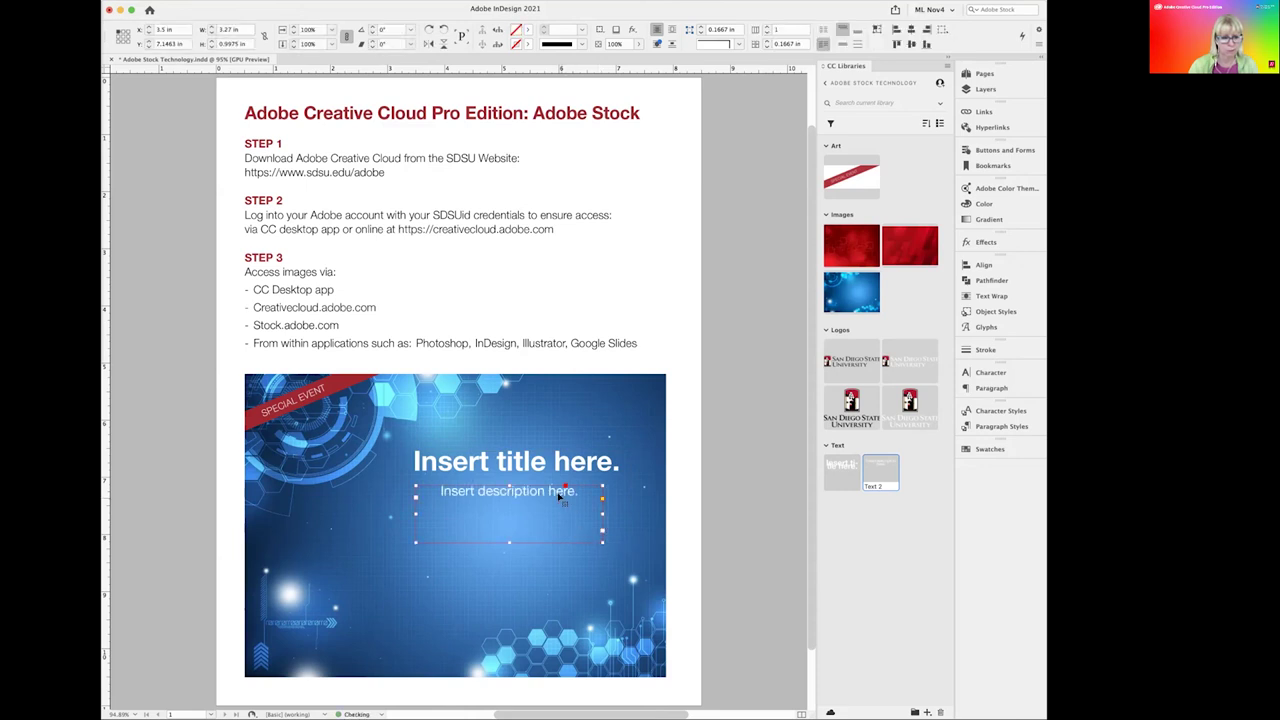
key("ctrl+shift+a")
key("Left")
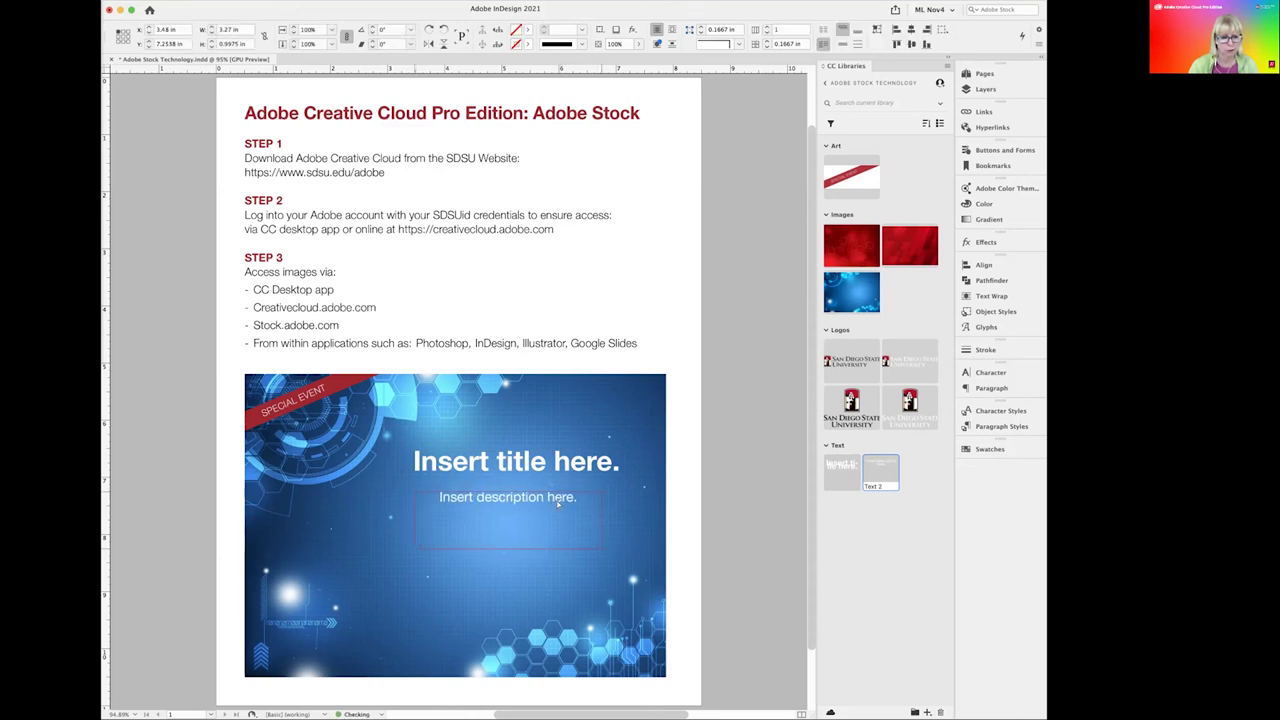
left_click(558, 505)
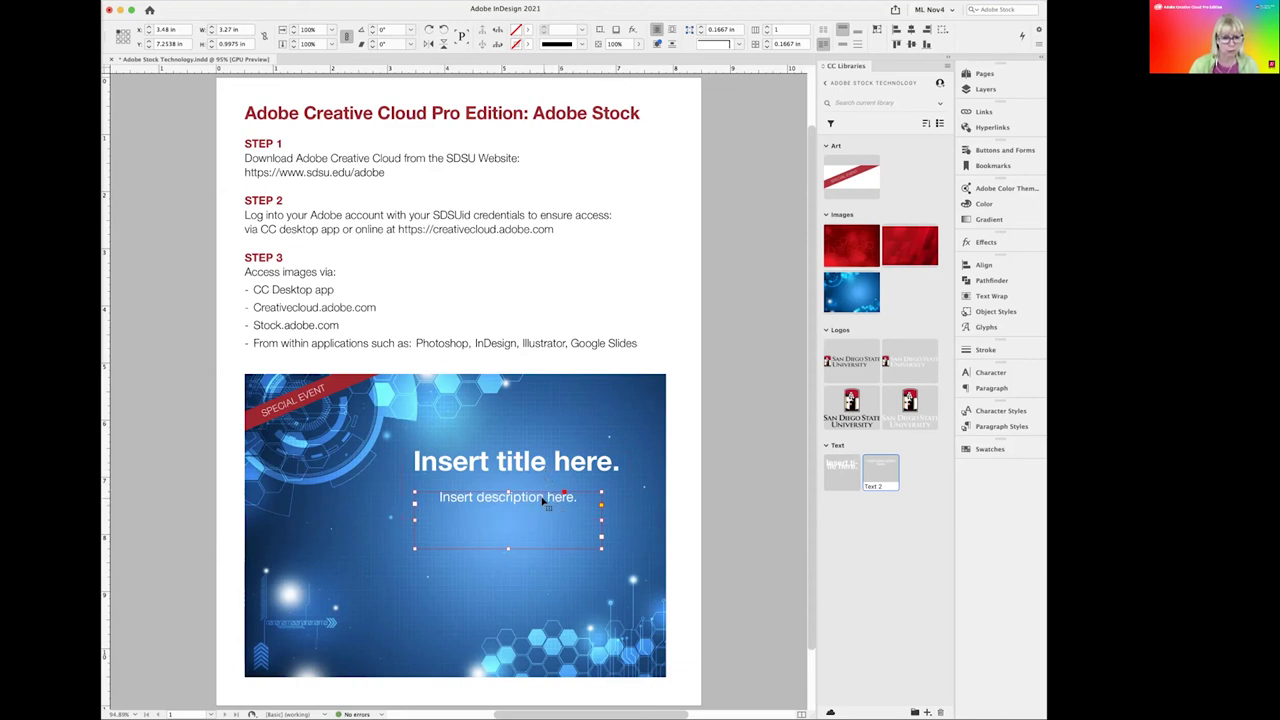
Step: Shift the description slightly right and place the vertical SDSU logo below it on the image
left_click_drag(545, 503, 547, 503)
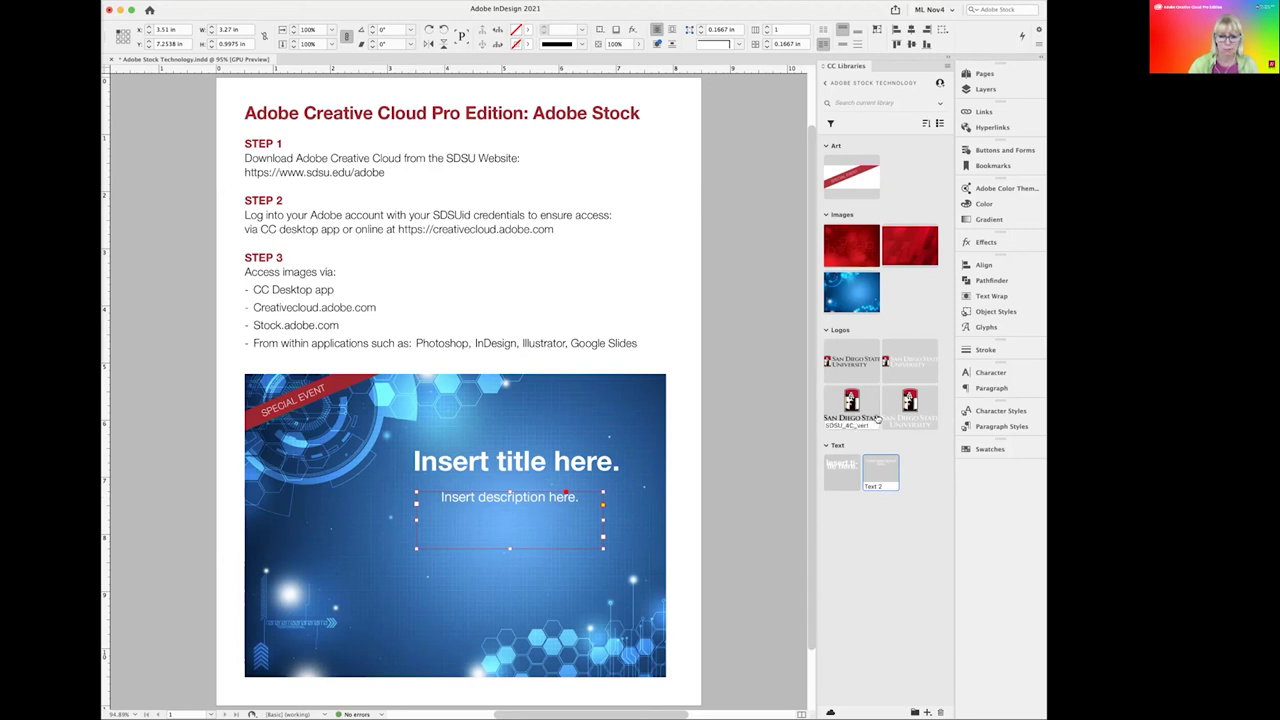
left_click_drag(910, 408, 494, 545)
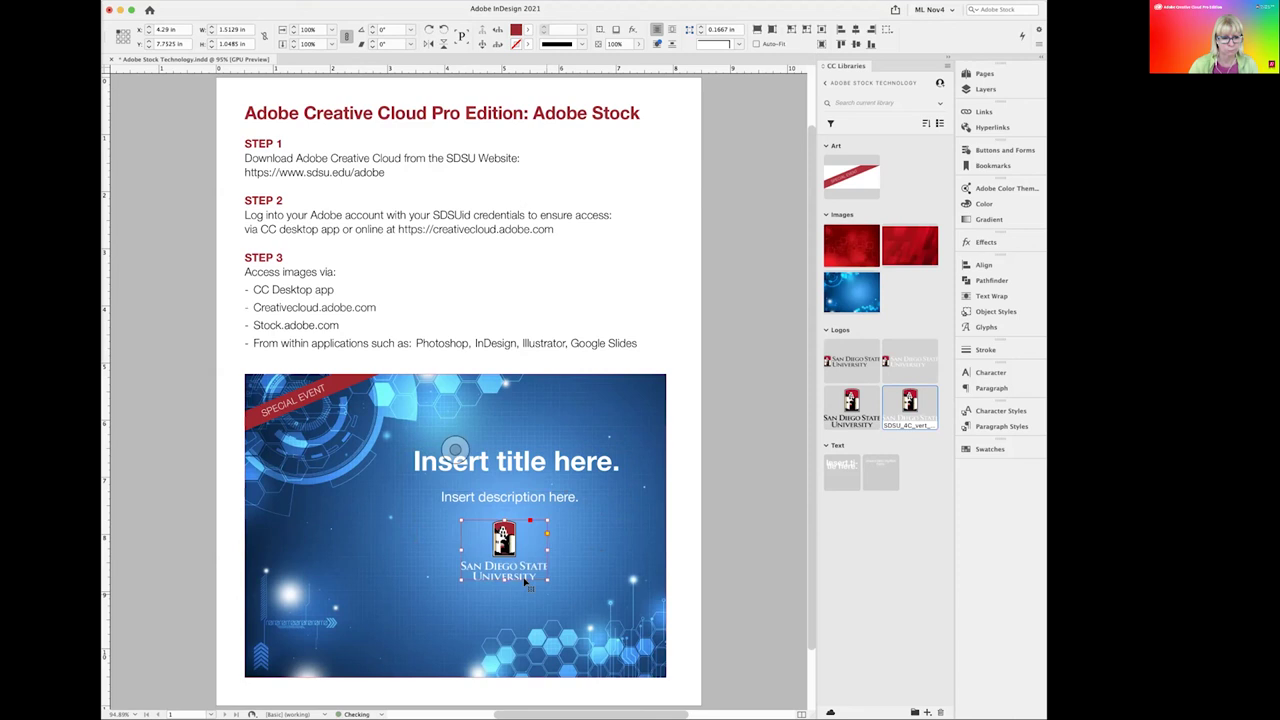